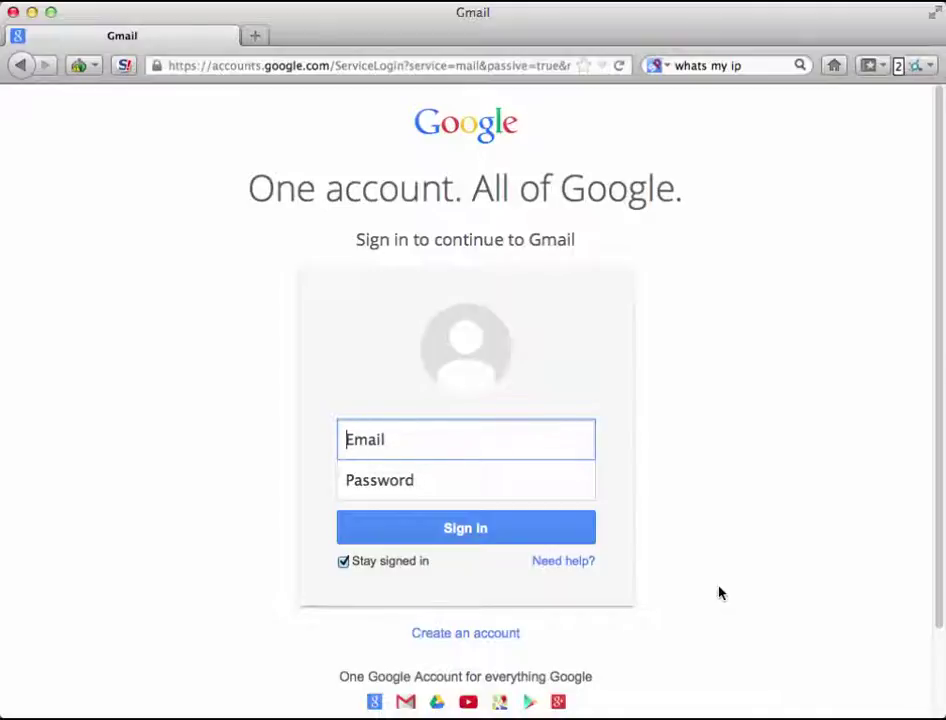
Step: Sign in with the account username and password, leaving 'Stay signed in' unchecked
{"action": "mouse_move", "coordinate": [348, 572]}
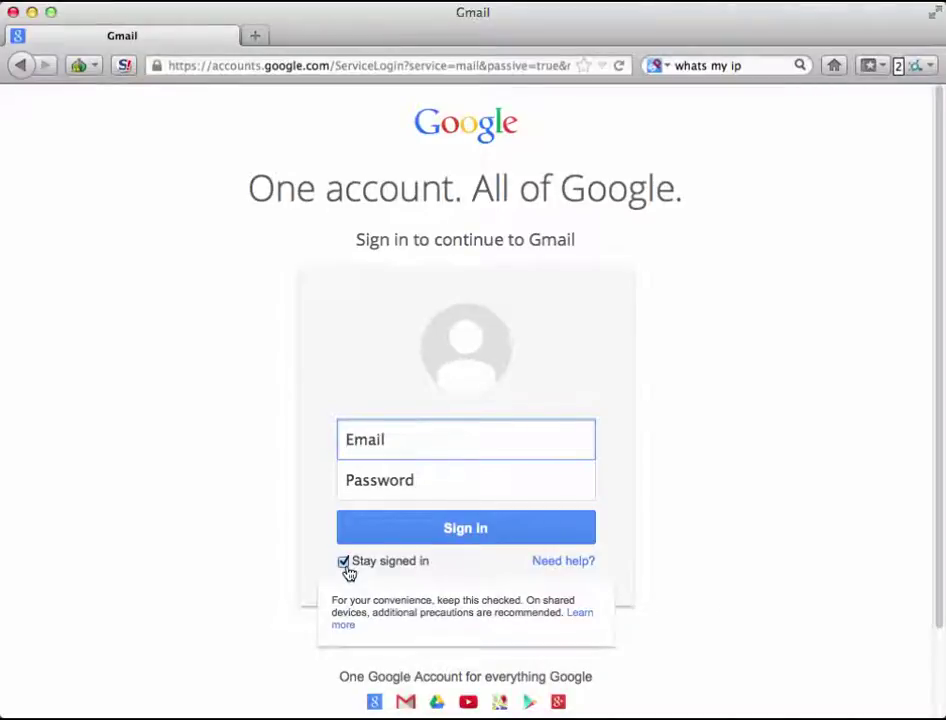
{"action": "left_click", "coordinate": [344, 563]}
{"action": "left_click", "coordinate": [462, 431]}
{"action": "key", "text": "Tab"}
{"action": "type", "text": "••••••••••"}
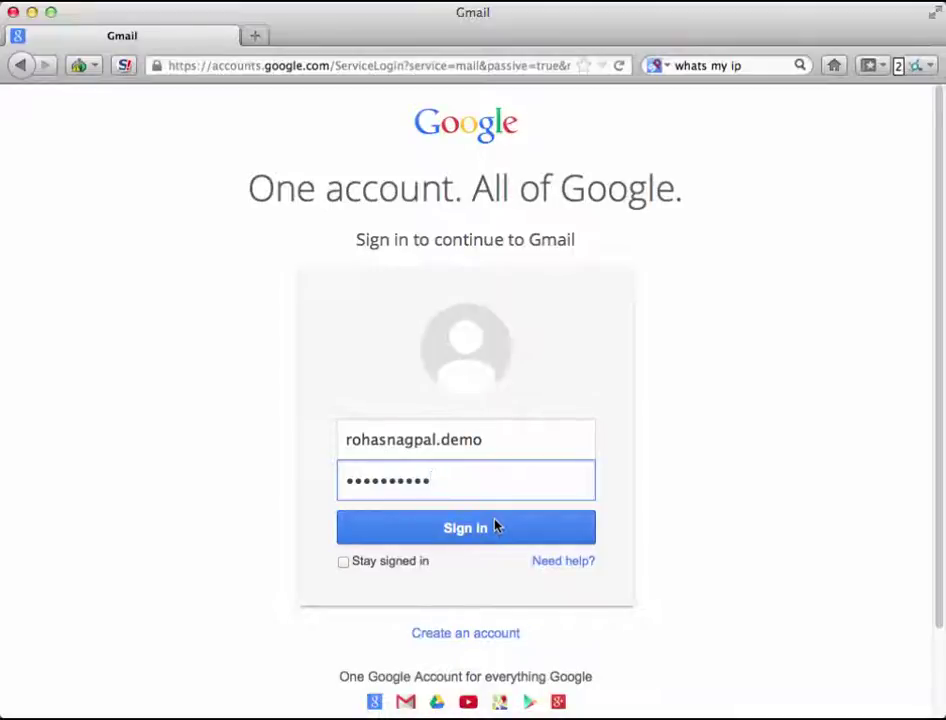
{"action": "left_click", "coordinate": [481, 530]}
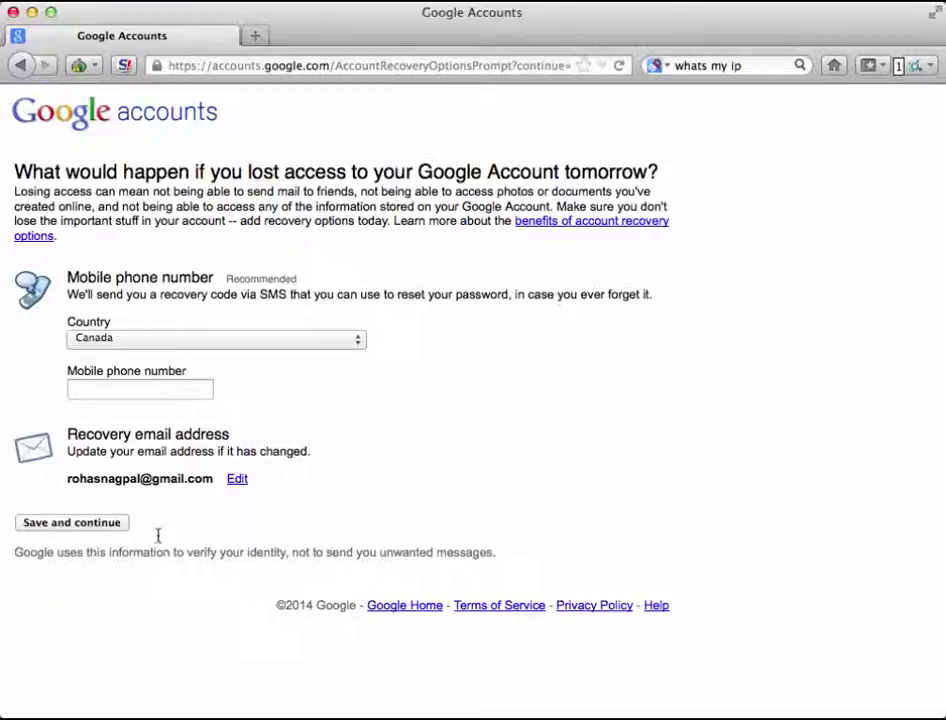
Step: Save and continue past the recovery-options prompt to reach the inbox
{"action": "left_click", "coordinate": [87, 527]}
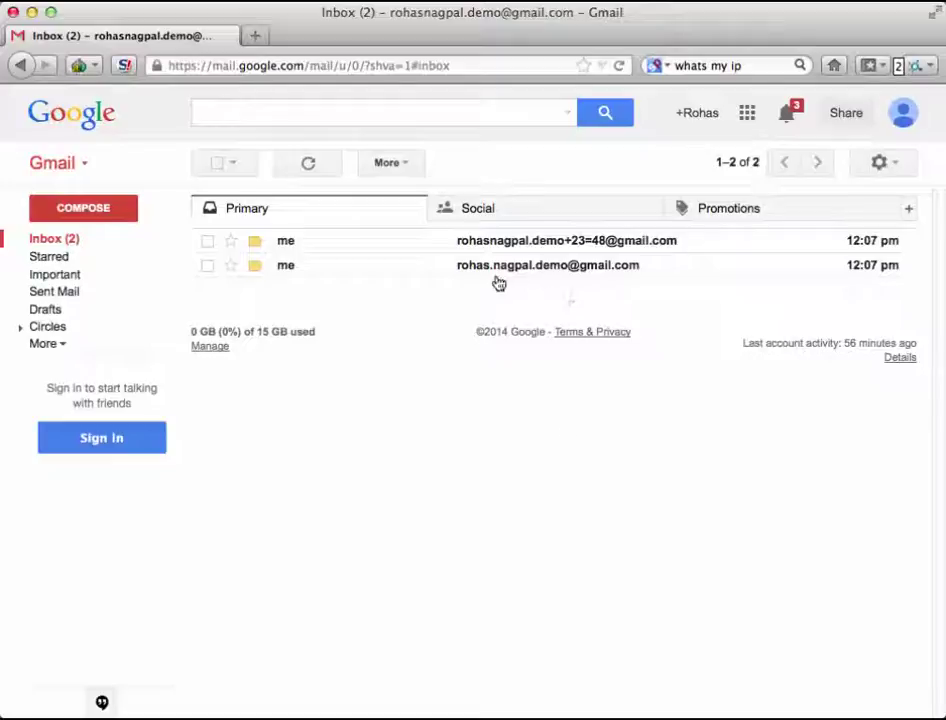
Step: Open the second inbox message, view its sender and delivery details, then go back to the inbox
{"action": "left_click", "coordinate": [557, 270]}
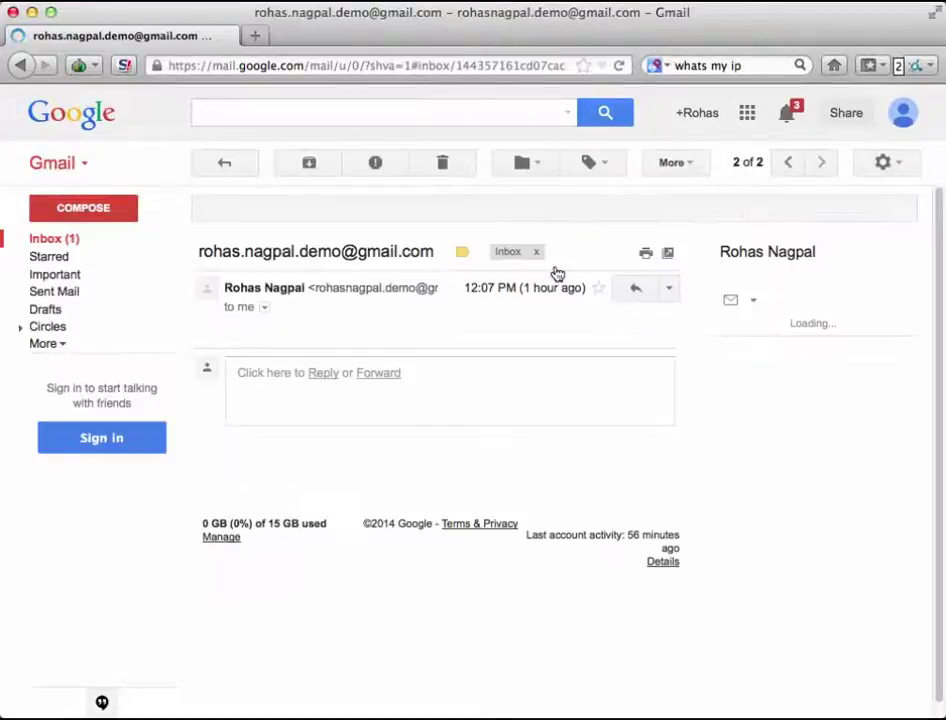
{"action": "left_click", "coordinate": [264, 309]}
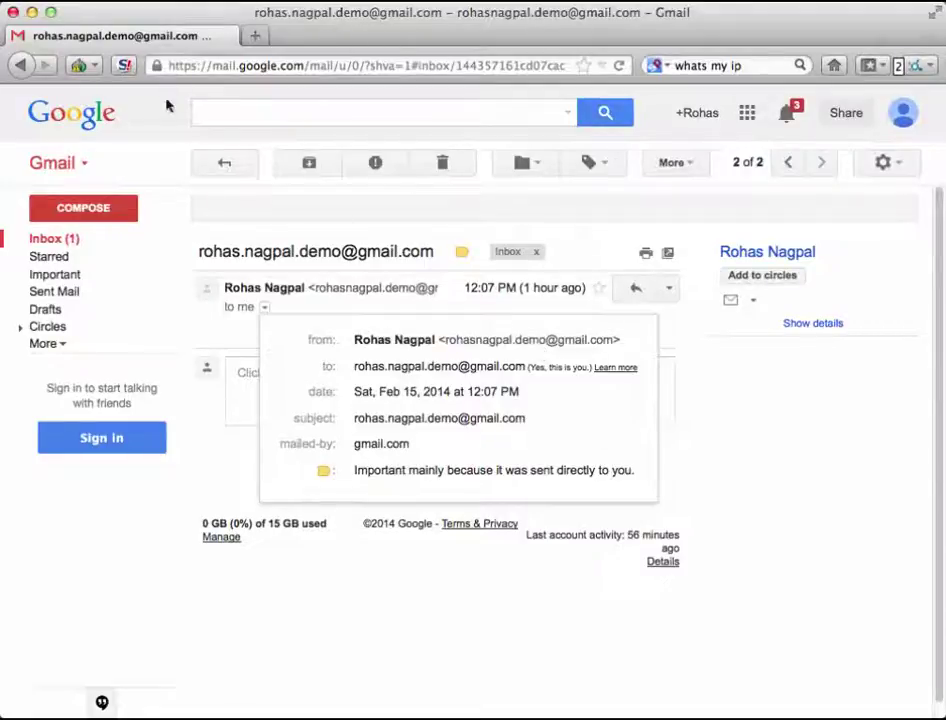
{"action": "left_click", "coordinate": [226, 166]}
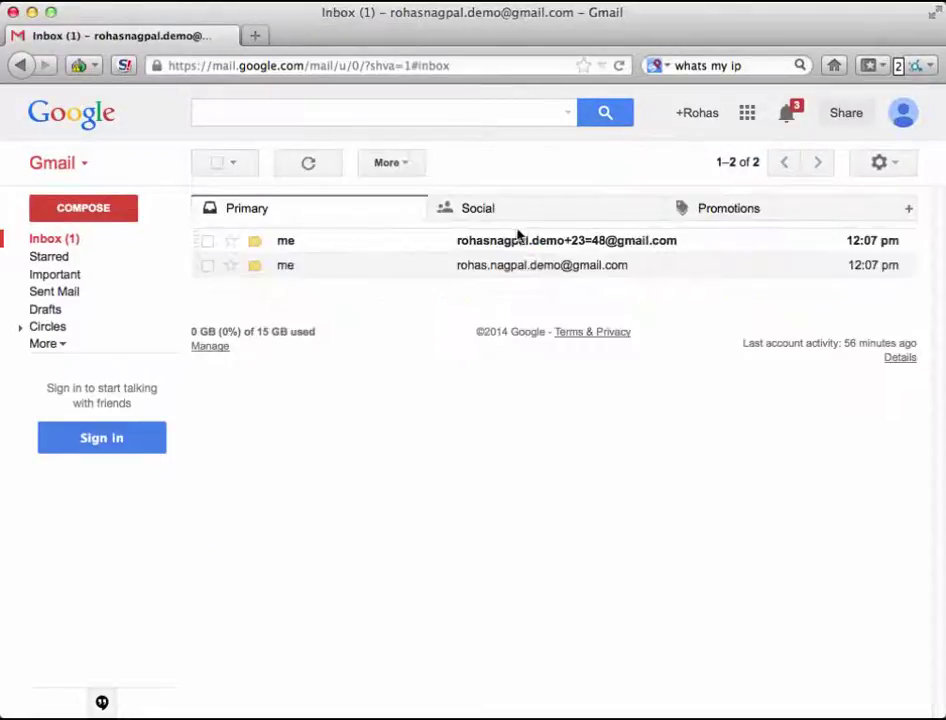
Step: Open the first inbox message and expand its from, to, date and mailed-by details
{"action": "left_click", "coordinate": [517, 242]}
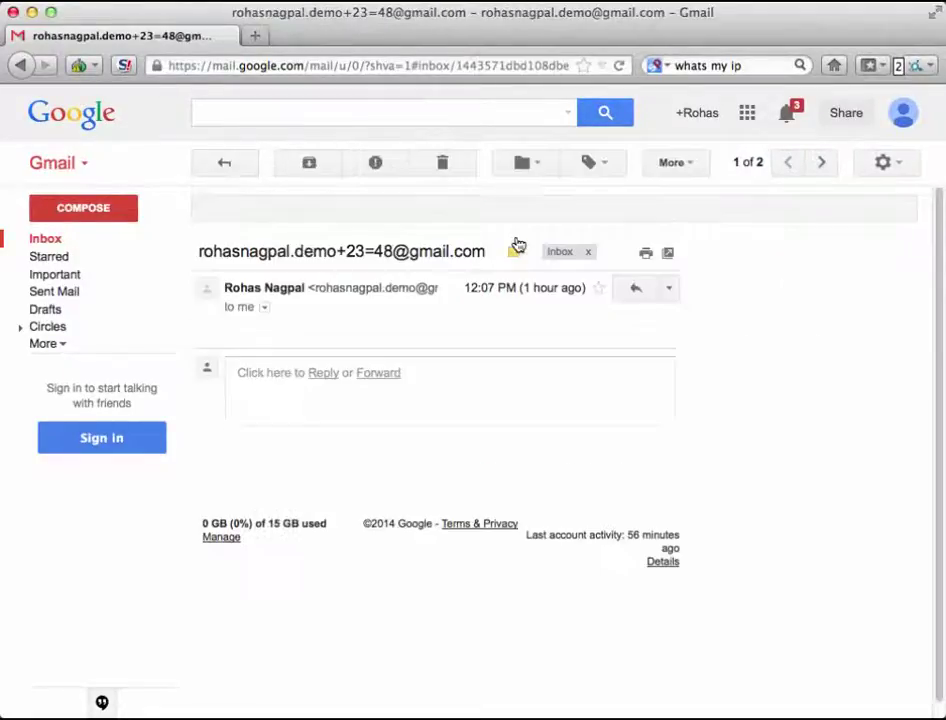
{"action": "left_click", "coordinate": [264, 309]}
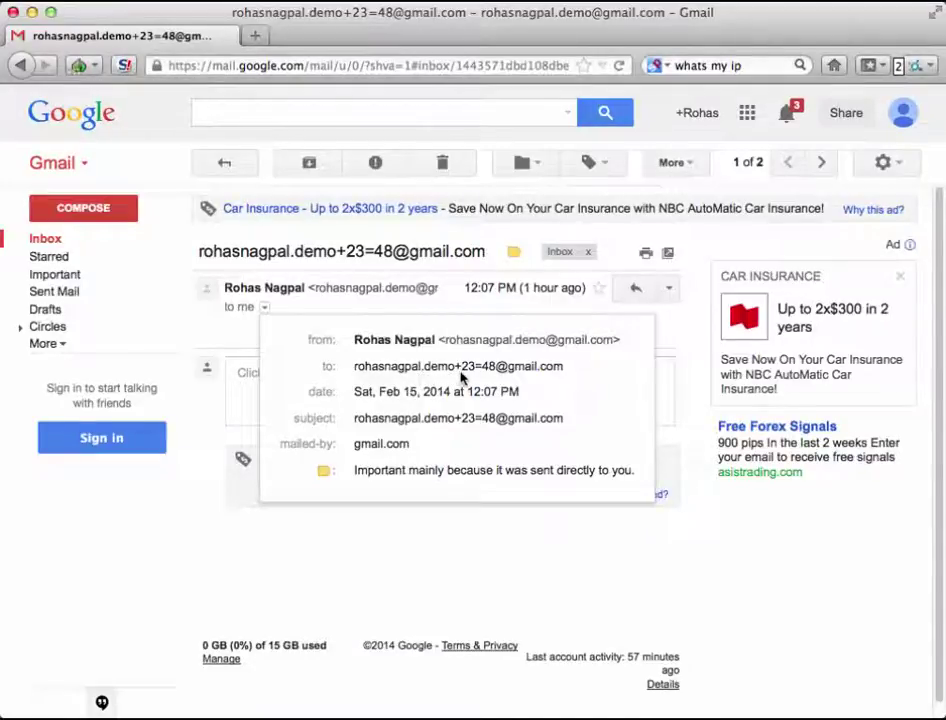
{"action": "mouse_move", "coordinate": [473, 376]}
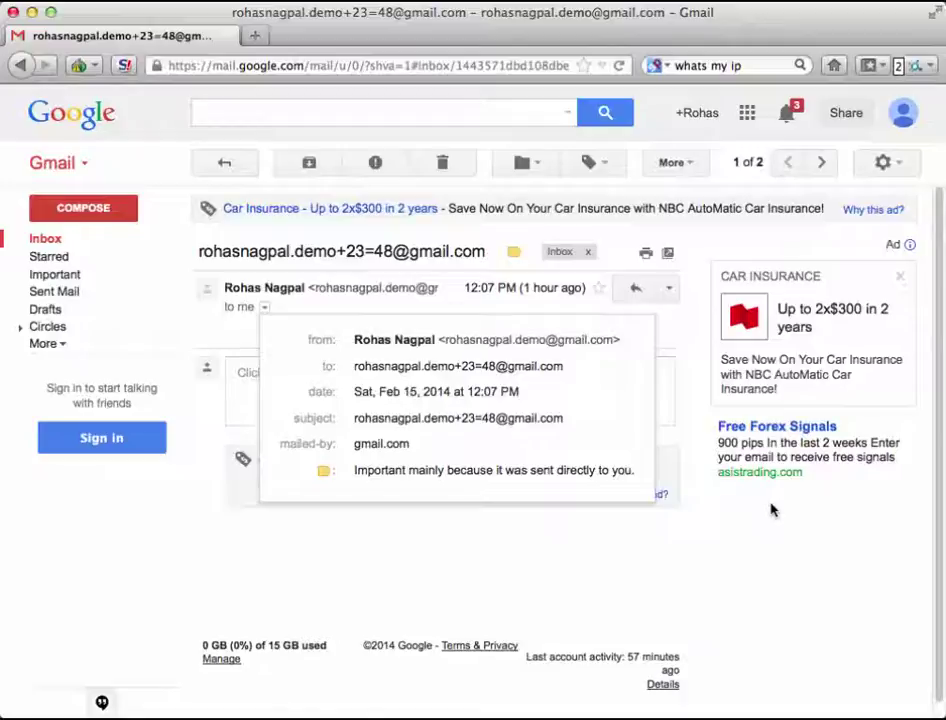
Step: In General settings, choose 'Ask before displaying external images'
{"action": "left_click", "coordinate": [905, 165]}
{"action": "left_click", "coordinate": [725, 307]}
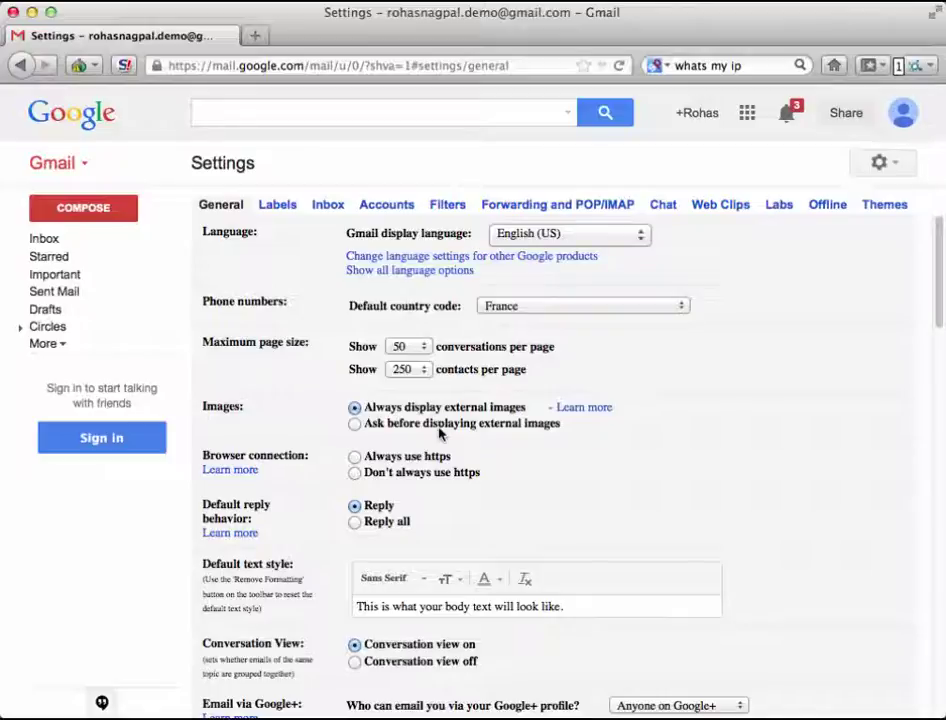
{"action": "left_click", "coordinate": [355, 423]}
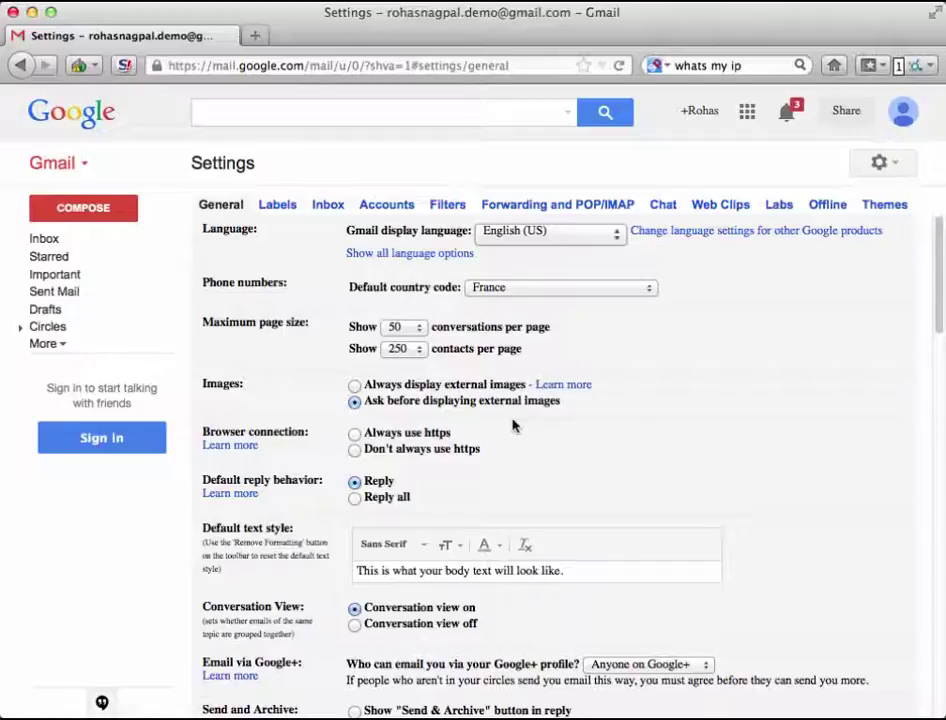
Step: Select 'Always use https' under Browser connection in General settings
{"action": "scroll", "coordinate": [512, 425], "scroll_direction": "down", "scroll_amount": 1}
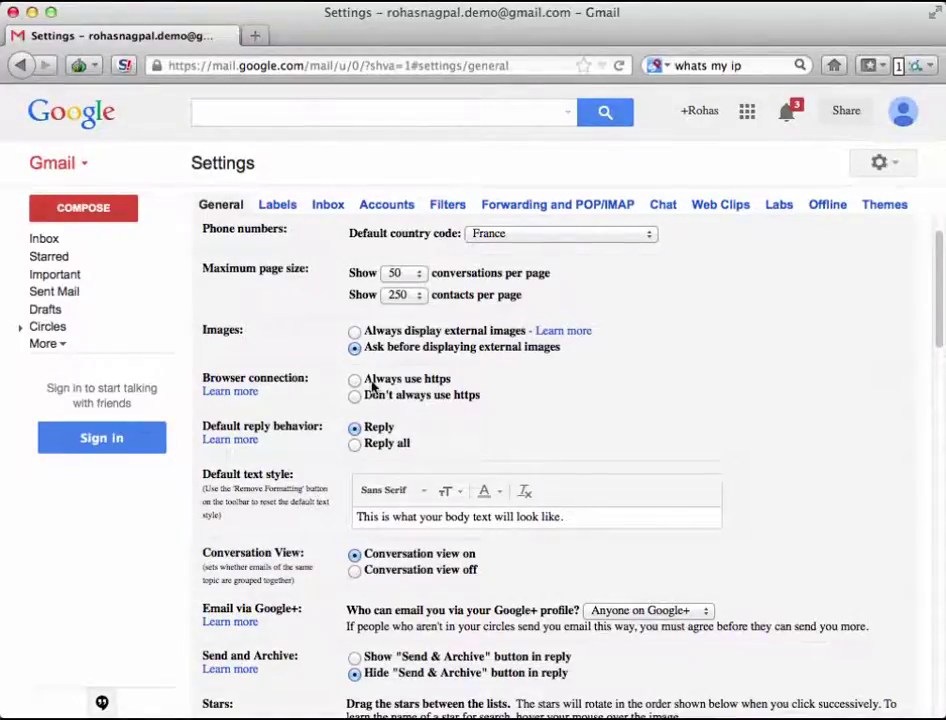
{"action": "left_click", "coordinate": [355, 381]}
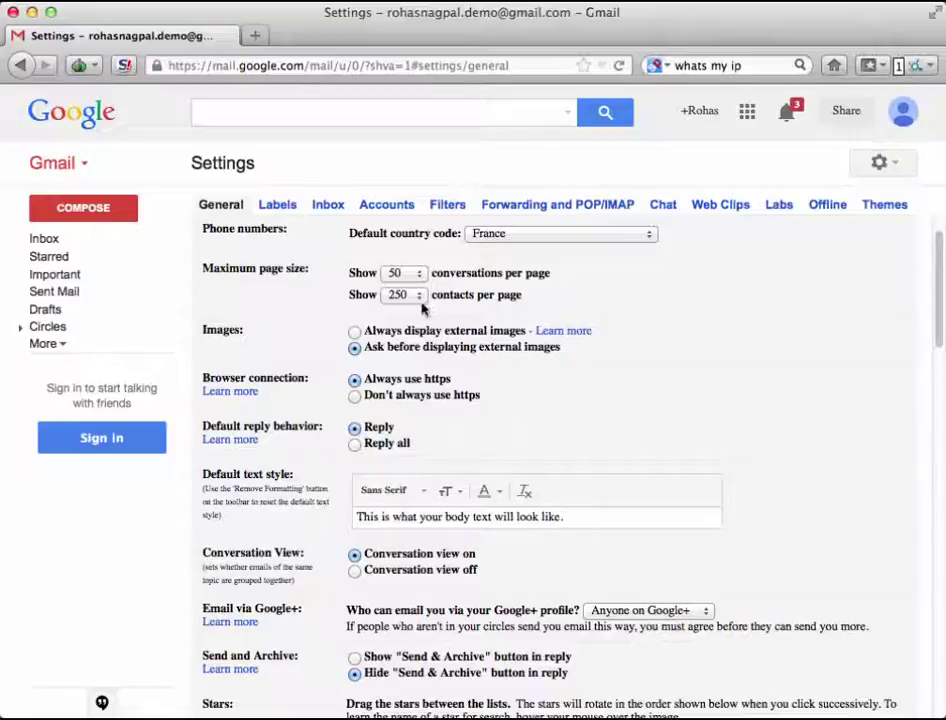
Step: Review the Accounts tab, then the Forwarding and POP/IMAP settings
{"action": "left_click", "coordinate": [397, 208]}
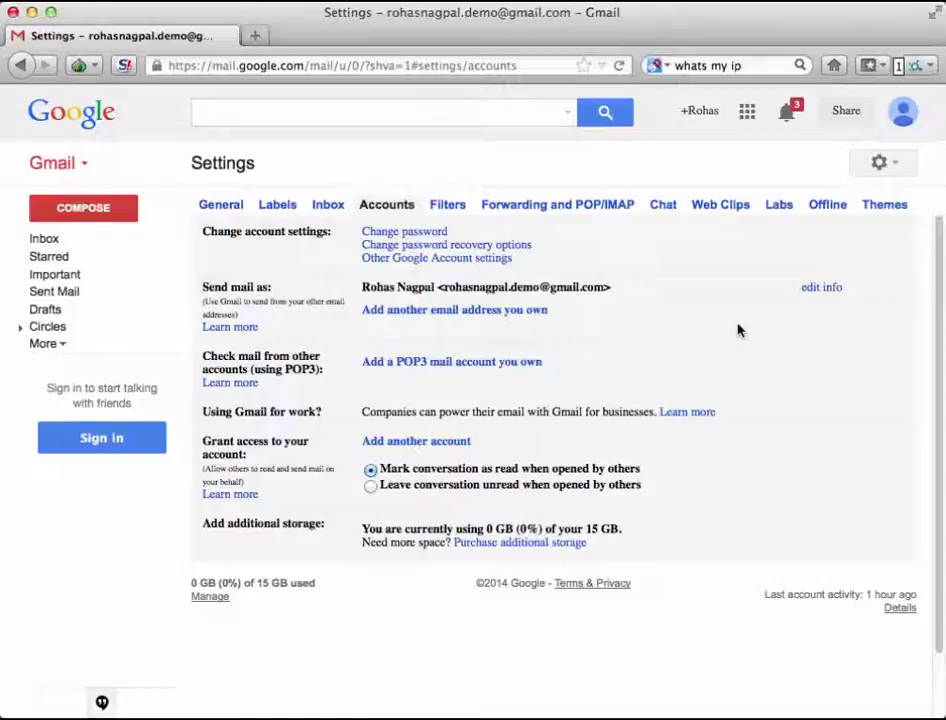
{"action": "left_click", "coordinate": [559, 207]}
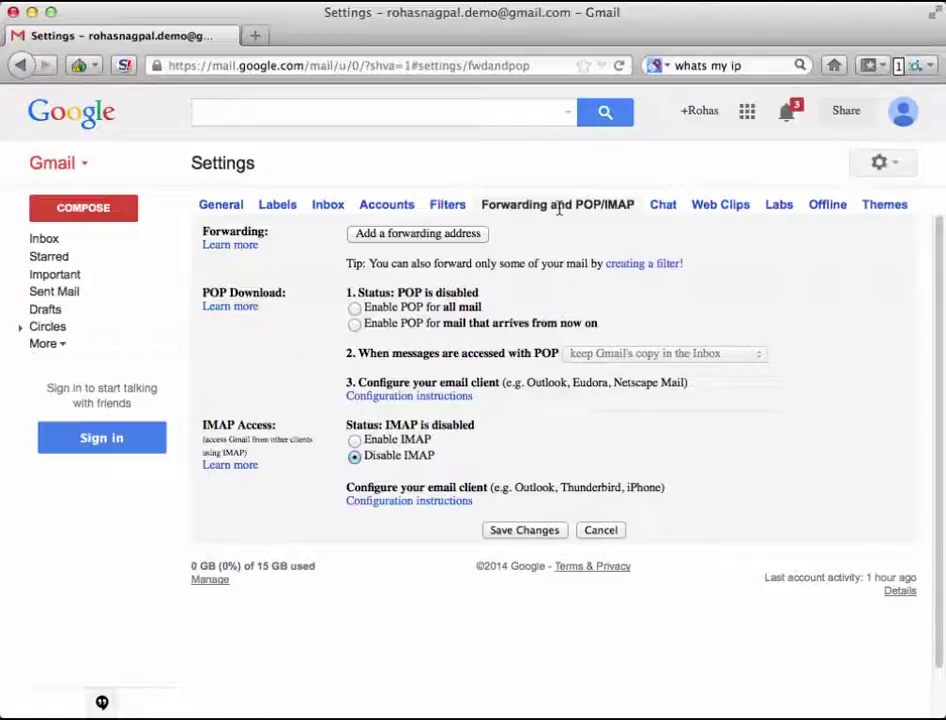
Step: Create a new filter with the example sender's e-mail address as its From criterion
{"action": "left_click", "coordinate": [446, 204]}
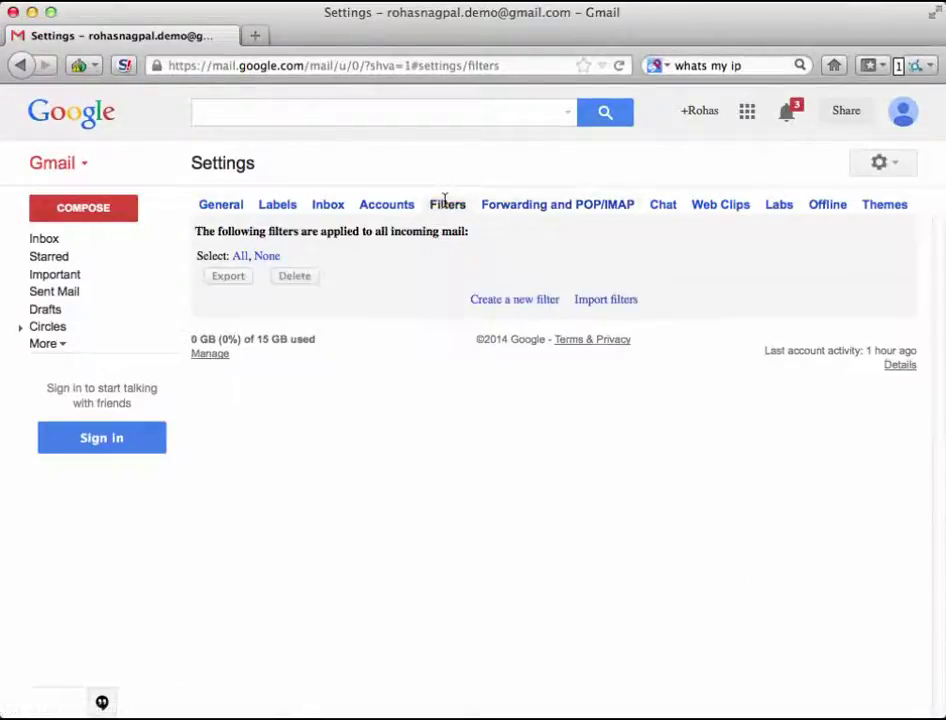
{"action": "left_click", "coordinate": [492, 304]}
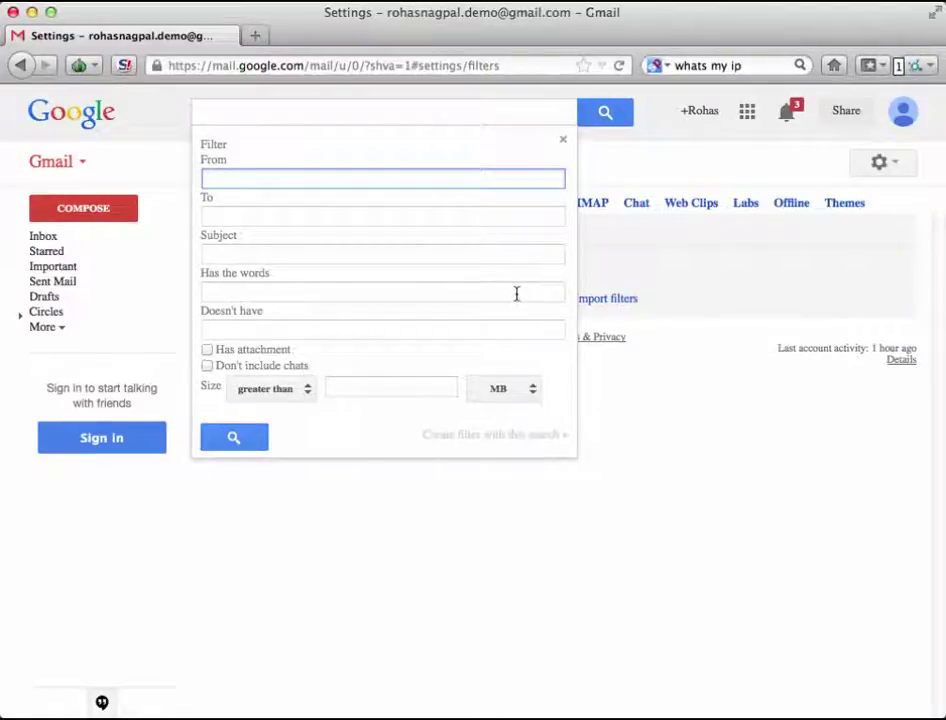
{"action": "type", "text": "abc@ex"}
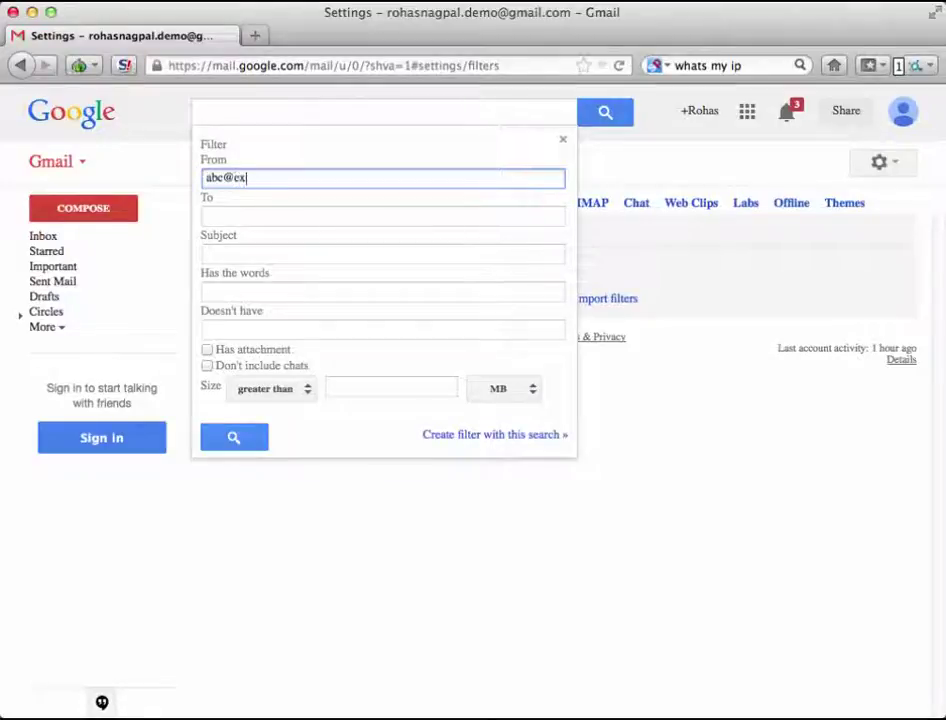
{"action": "type", "text": "ample.co"}
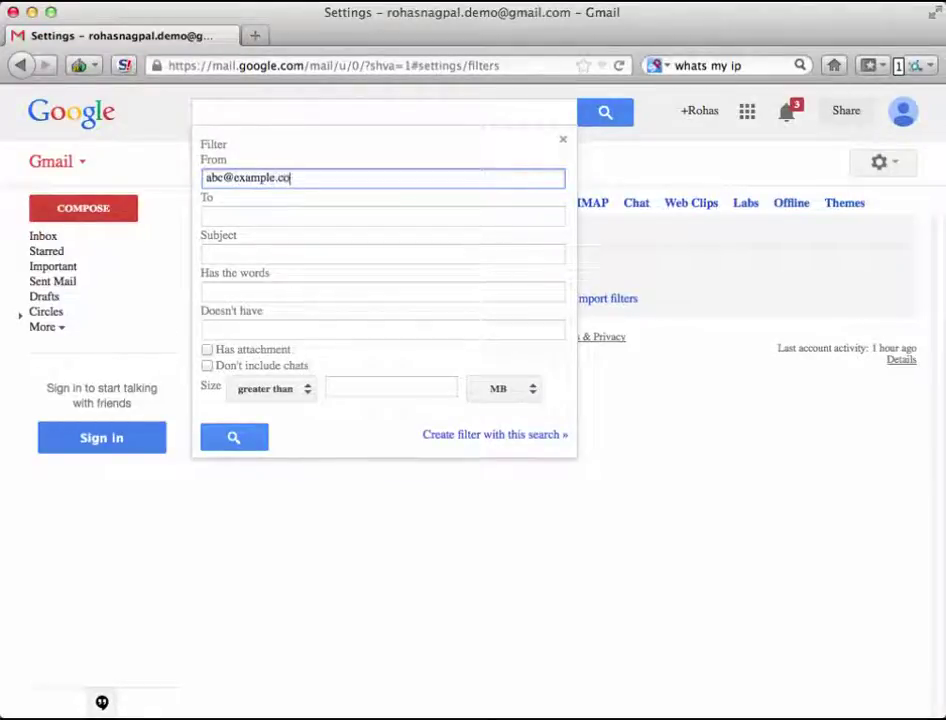
{"action": "type", "text": "m"}
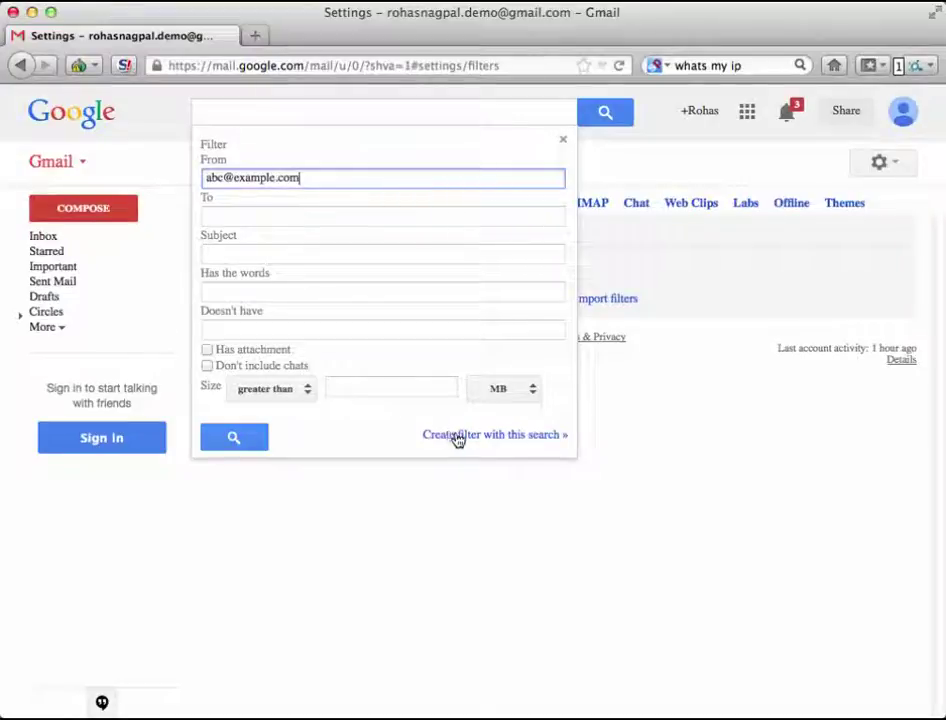
Step: Turn the sender search into a filter, discard unsaved changes, and leave 'Delete it' unticked
{"action": "left_click", "coordinate": [456, 437]}
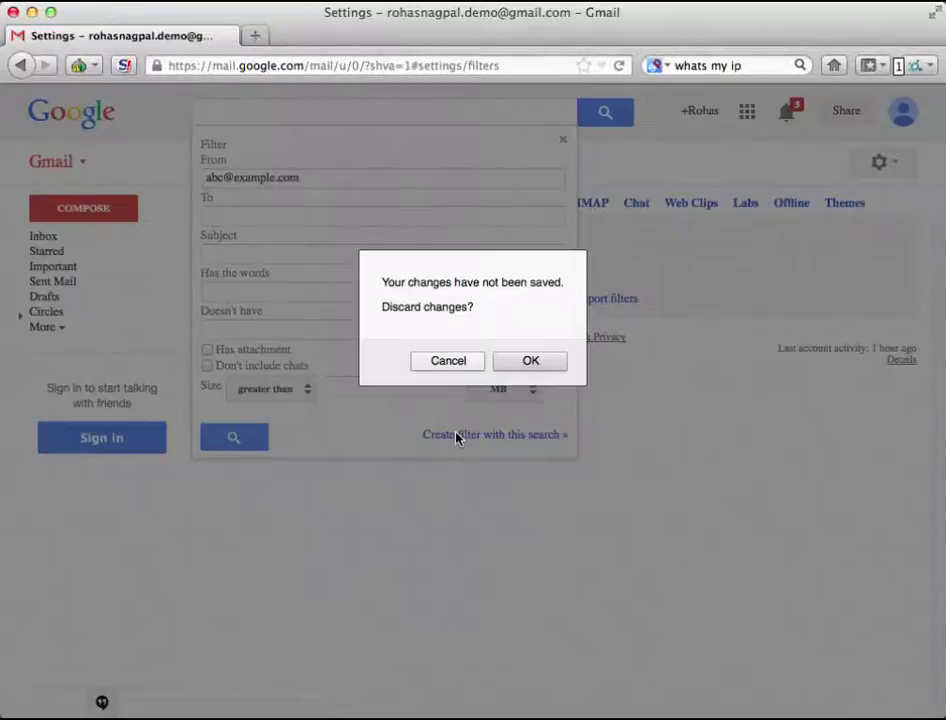
{"action": "left_click", "coordinate": [530, 363]}
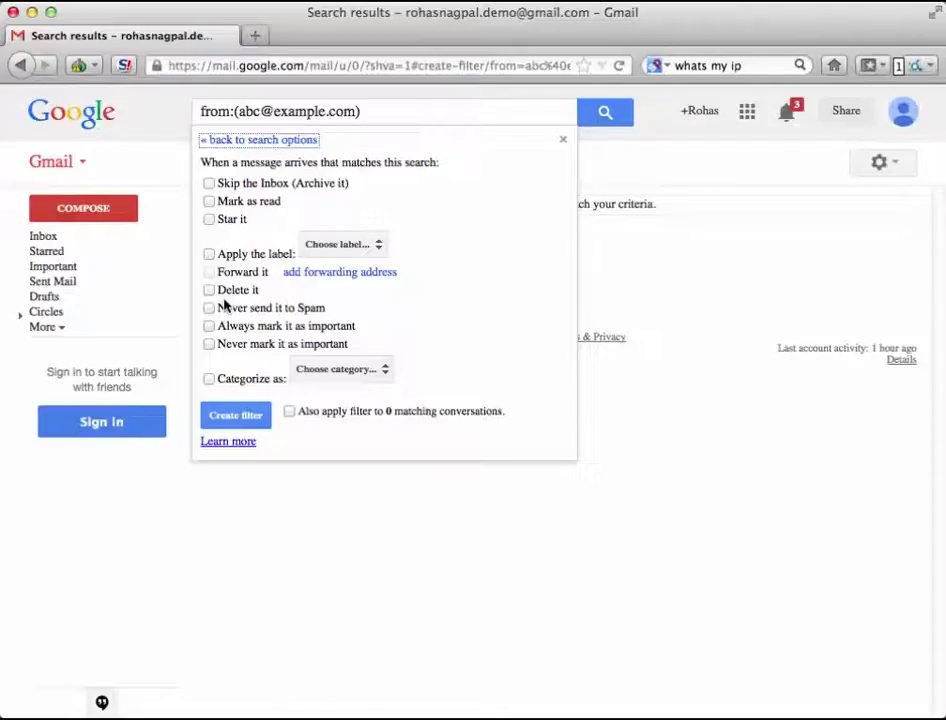
{"action": "left_click", "coordinate": [211, 292]}
{"action": "left_click", "coordinate": [211, 292]}
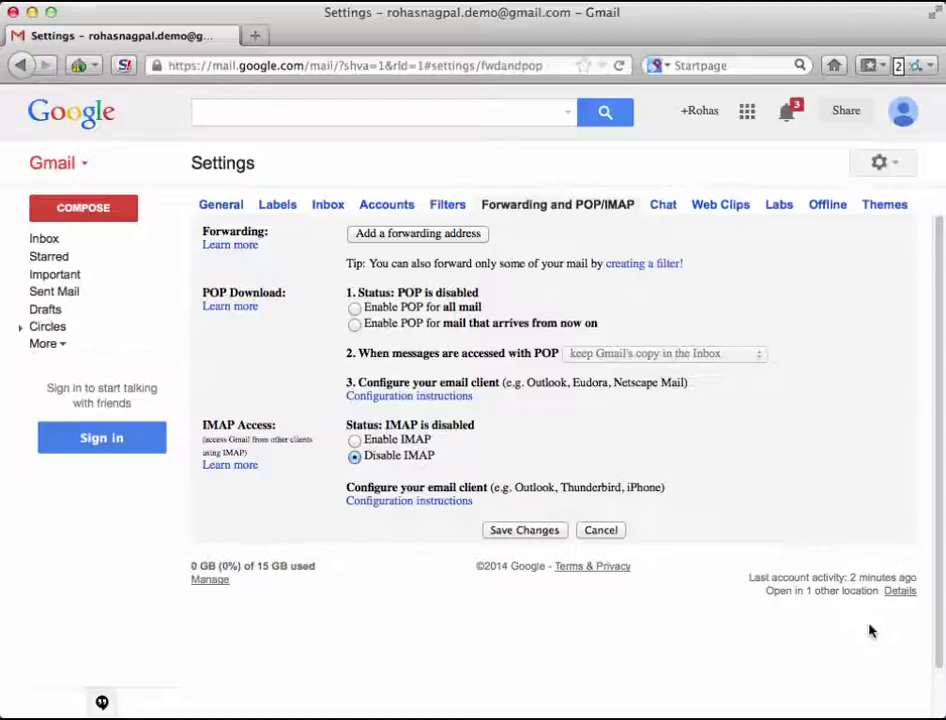
Step: Open Last account activity details and highlight the concurrent Browser session from India
{"action": "left_click", "coordinate": [899, 592]}
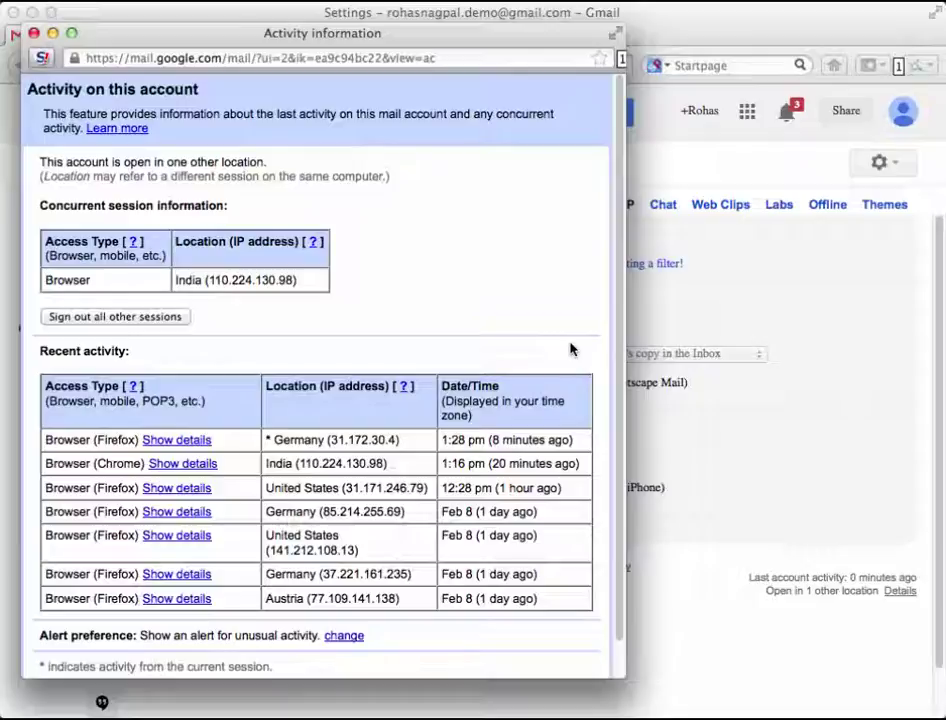
{"action": "triple_click", "coordinate": [174, 160]}
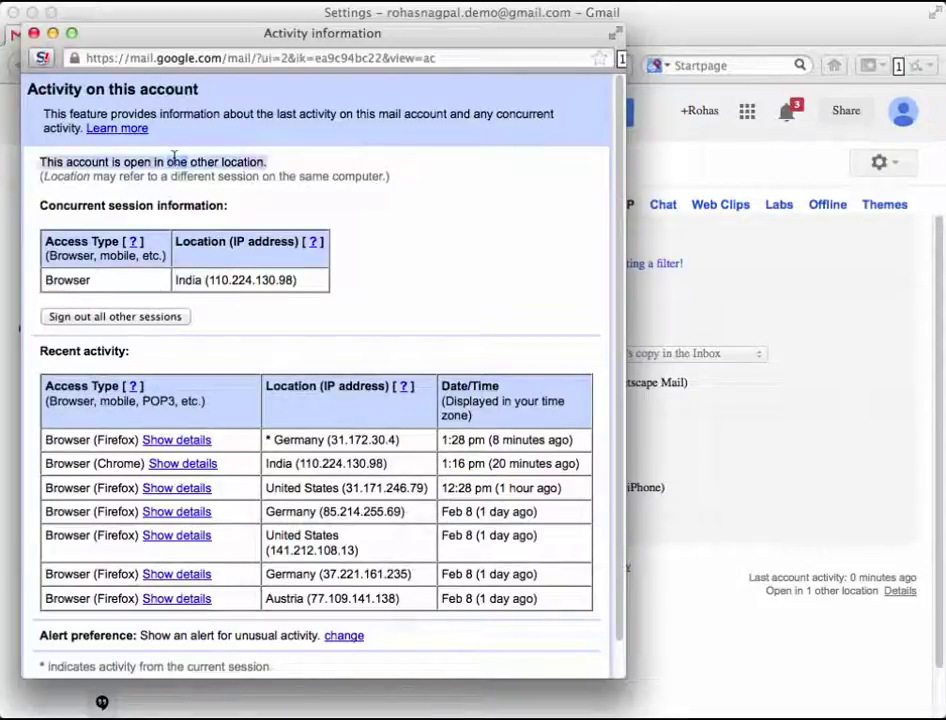
{"action": "triple_click", "coordinate": [134, 207]}
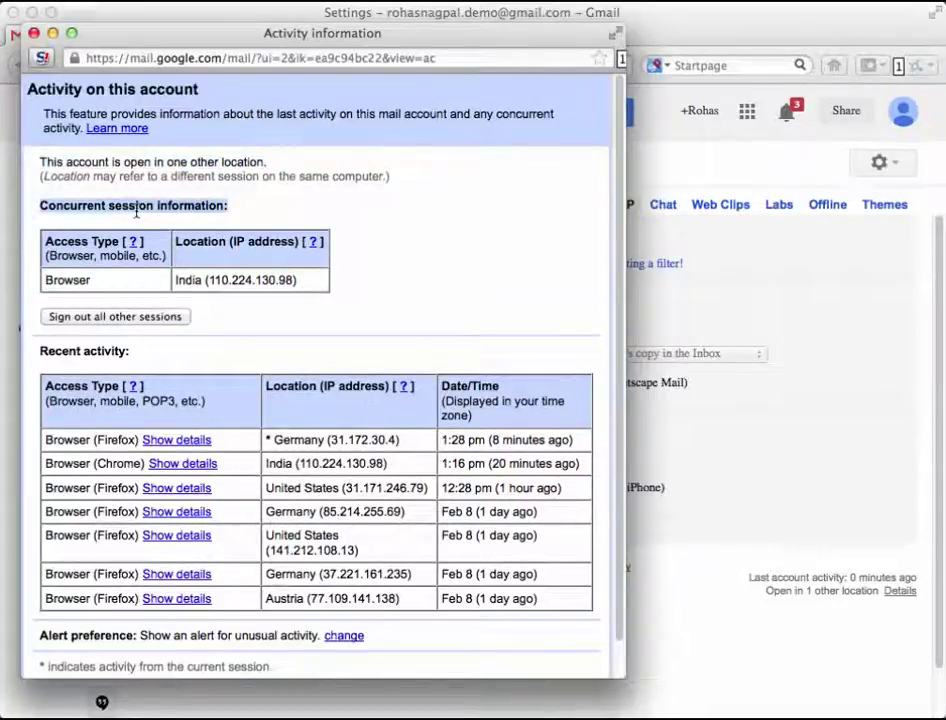
{"action": "double_click", "coordinate": [73, 281]}
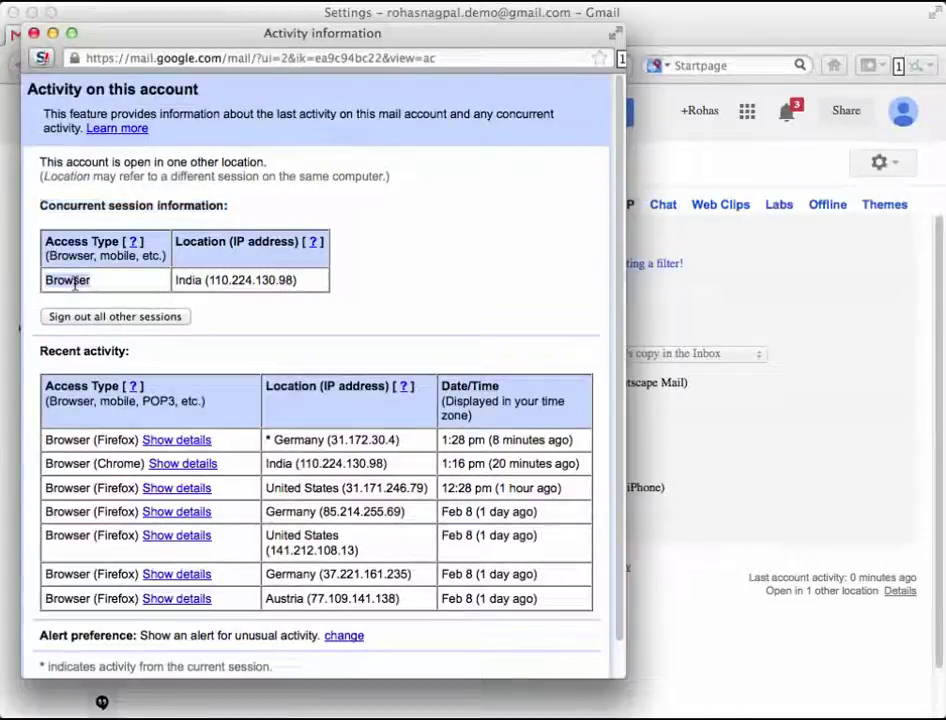
{"action": "double_click", "coordinate": [189, 280]}
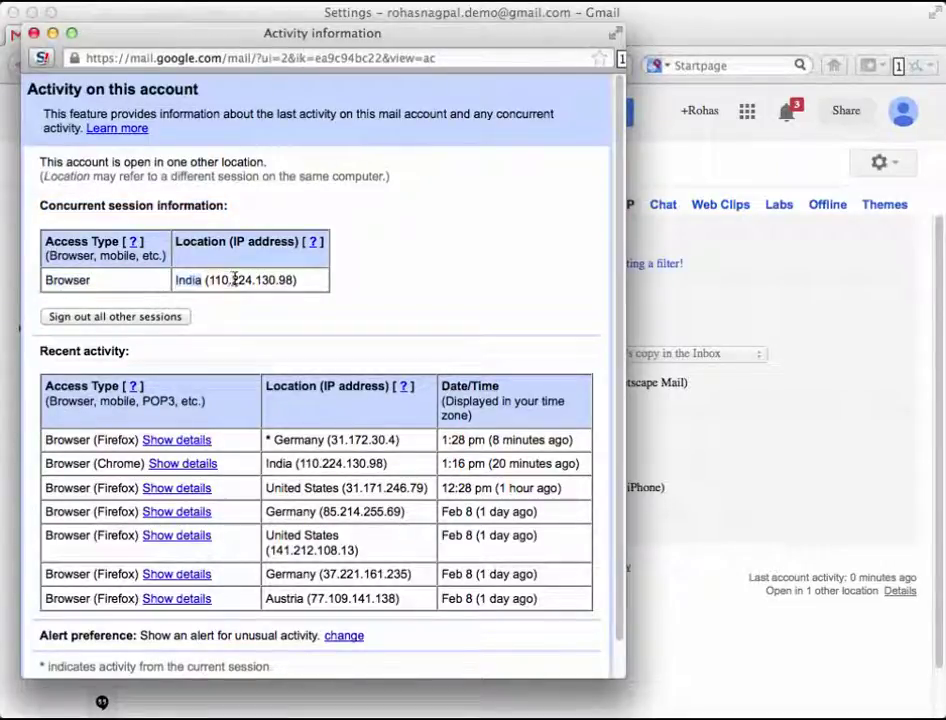
{"action": "left_click", "coordinate": [234, 280]}
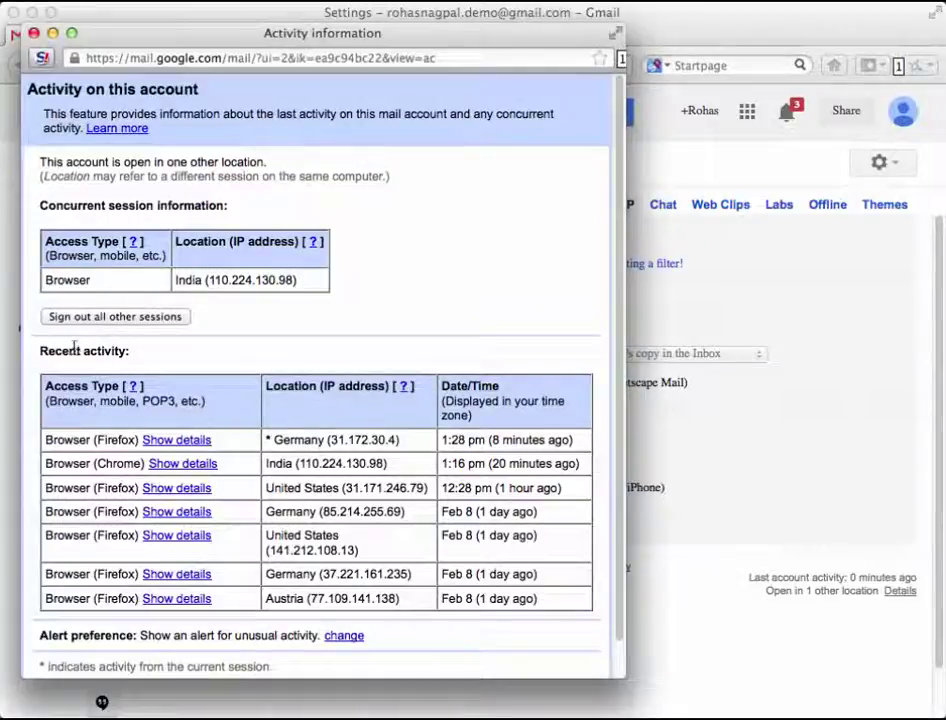
{"action": "triple_click", "coordinate": [72, 348]}
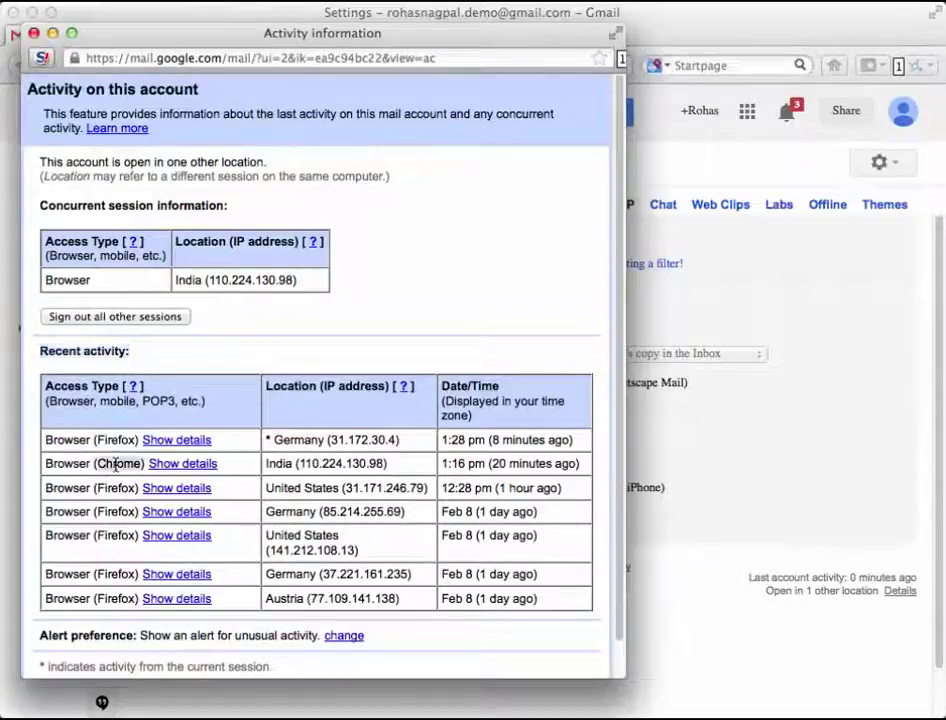
{"action": "left_click", "coordinate": [116, 463]}
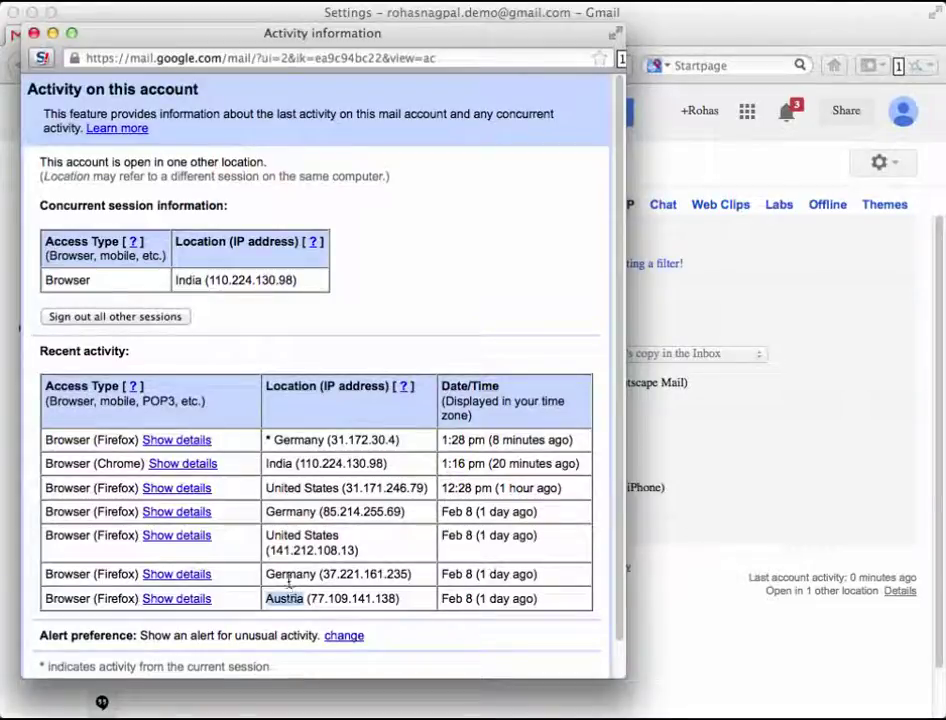
{"action": "triple_click", "coordinate": [288, 574]}
{"action": "triple_click", "coordinate": [278, 536]}
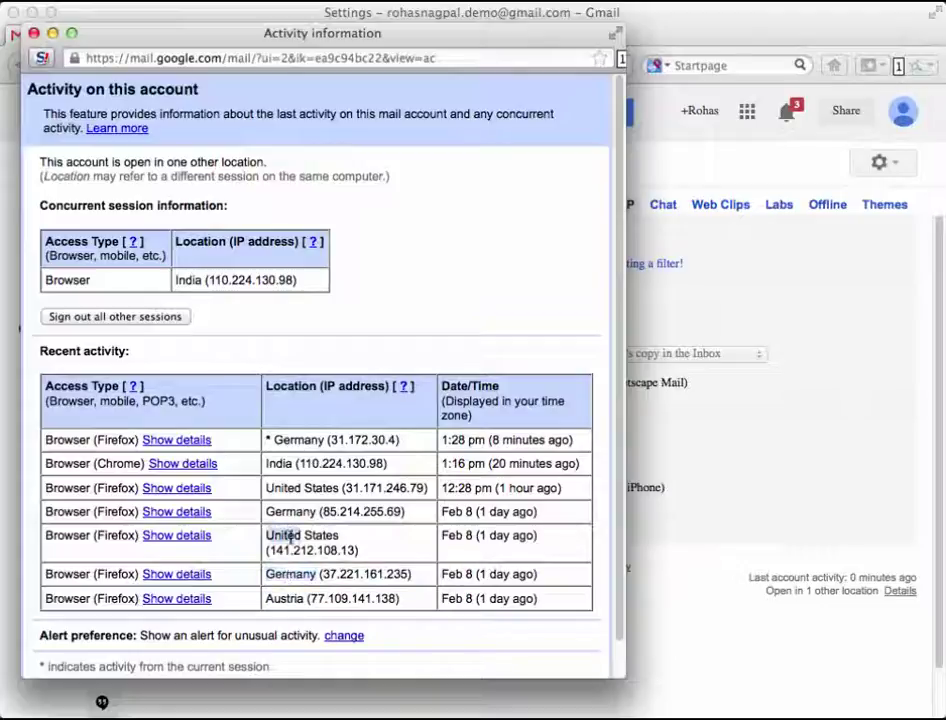
{"action": "left_click", "coordinate": [289, 511]}
{"action": "double_click", "coordinate": [289, 511]}
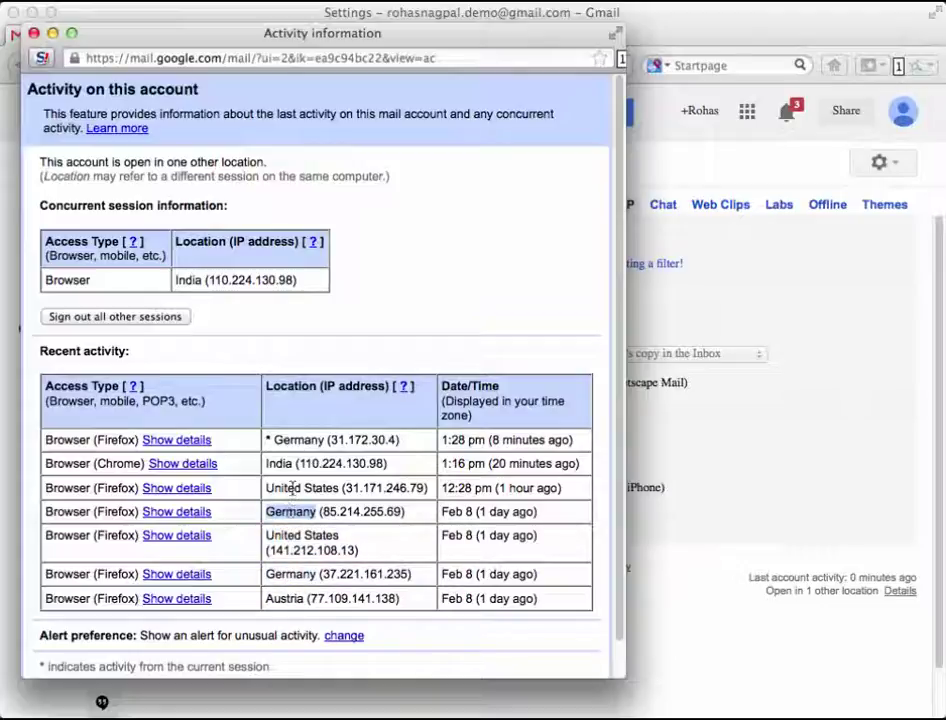
{"action": "double_click", "coordinate": [283, 488]}
{"action": "left_click", "coordinate": [282, 460]}
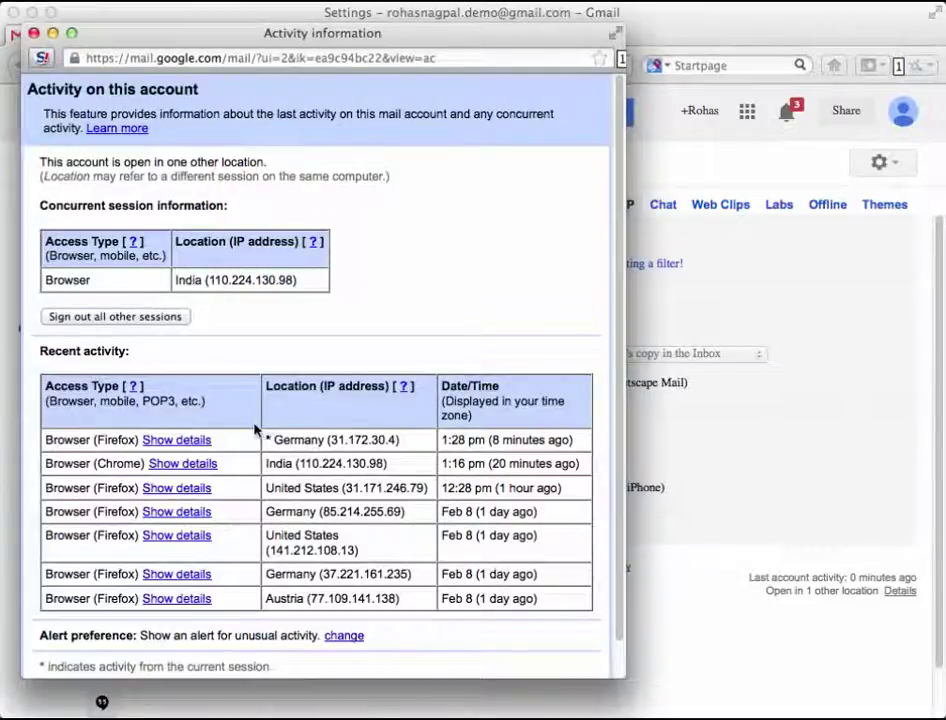
Step: Expand browser details for the Germany Firefox sign-in (Windows) and the India Chrome sign-in (Mac OS X)
{"action": "left_click", "coordinate": [172, 441]}
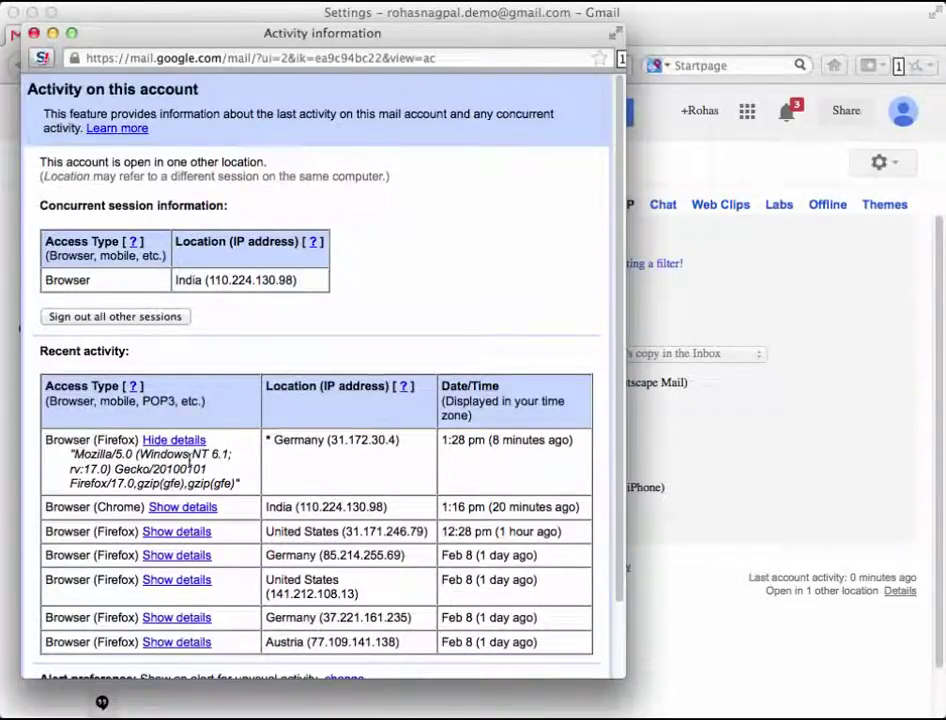
{"action": "left_click_drag", "start_coordinate": [190, 458], "coordinate": [216, 458]}
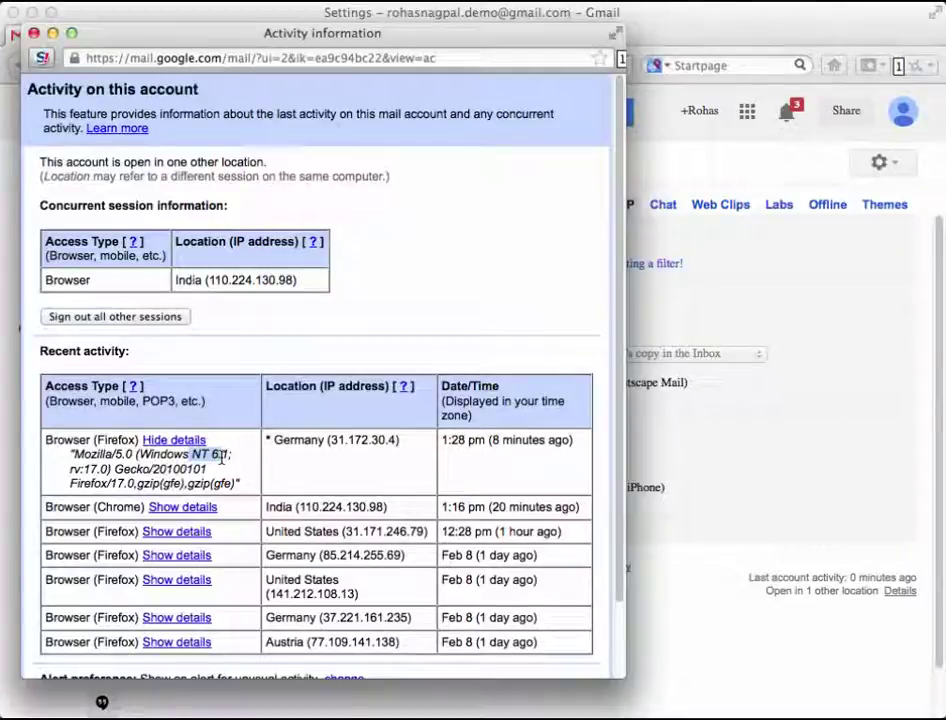
{"action": "left_click", "coordinate": [160, 478]}
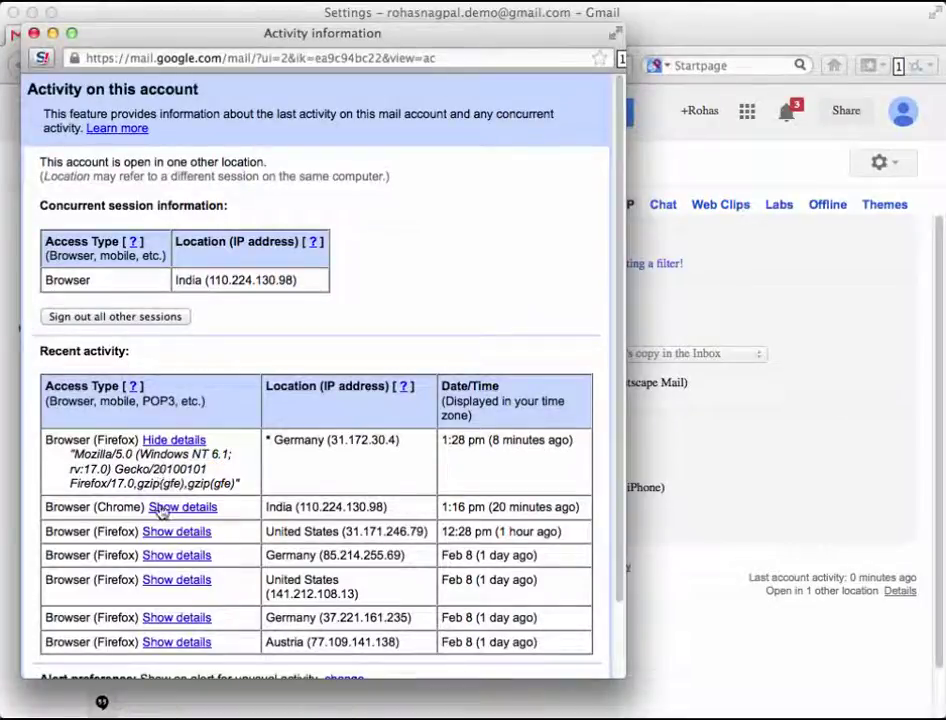
{"action": "left_click", "coordinate": [162, 508]}
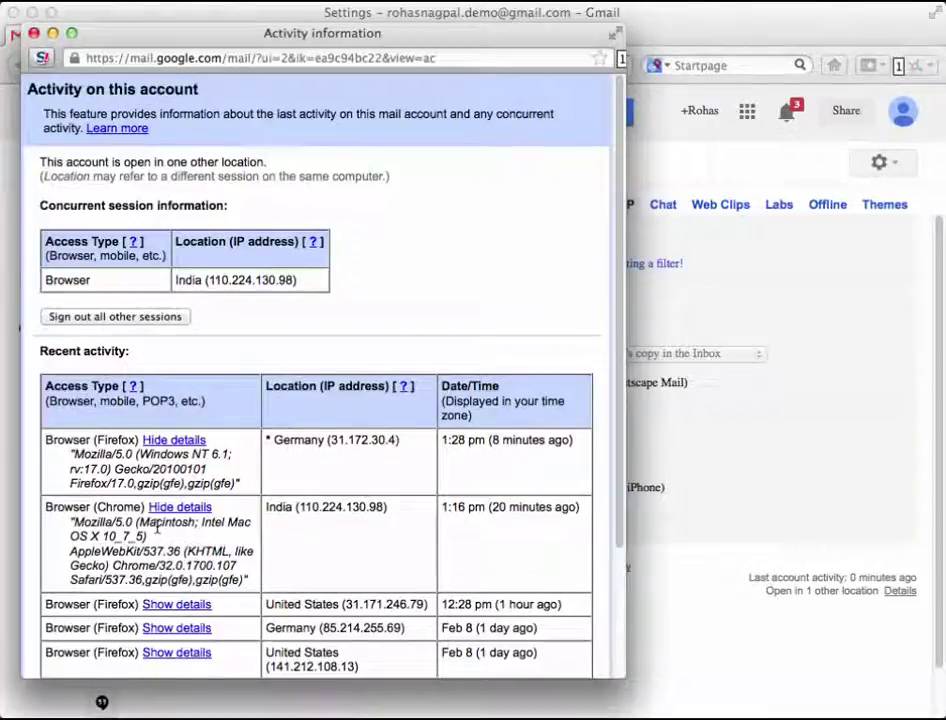
{"action": "scroll", "coordinate": [365, 310], "scroll_direction": "down", "scroll_amount": 3}
{"action": "scroll", "coordinate": [365, 310], "scroll_direction": "up", "scroll_amount": 3}
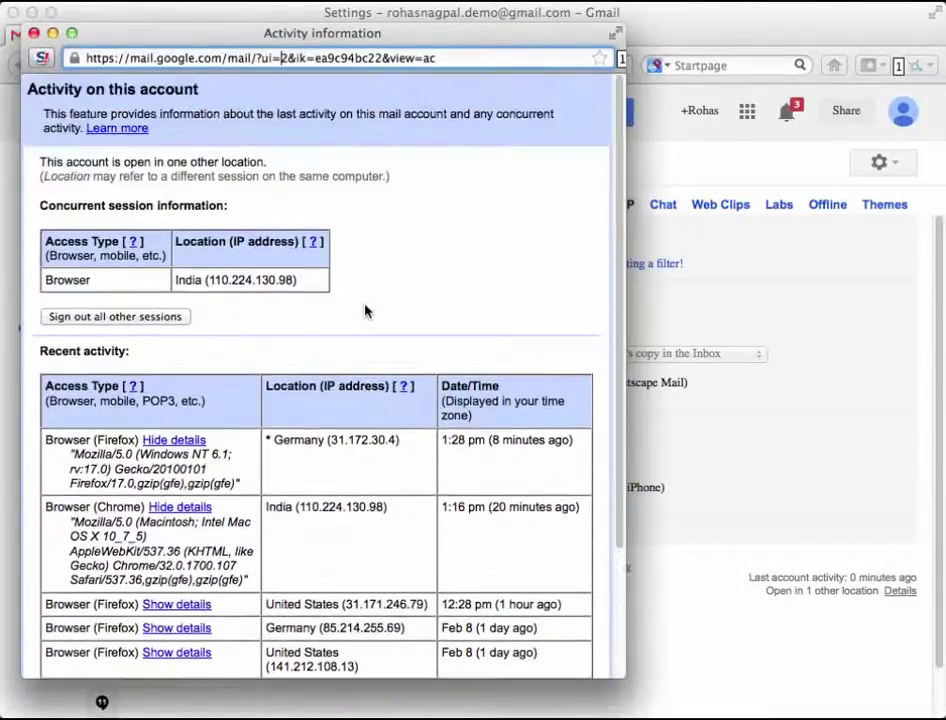
Step: Close the activity window and load google.com/settings/security in the address bar
{"action": "left_click", "coordinate": [34, 34]}
{"action": "left_click", "coordinate": [245, 64]}
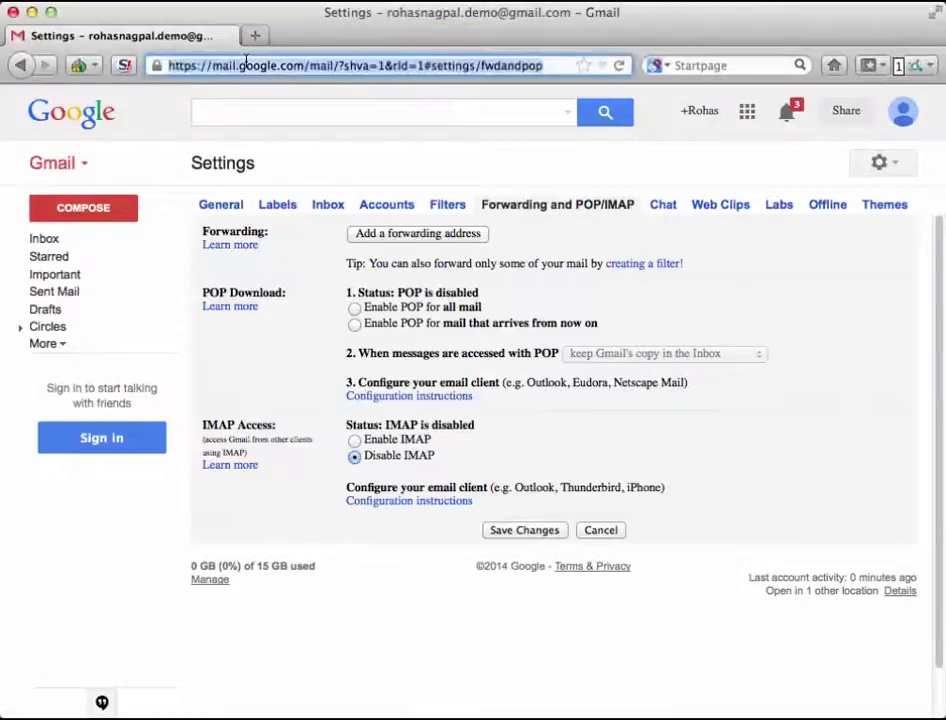
{"action": "type", "text": "https://www.google.com/settings/security"}
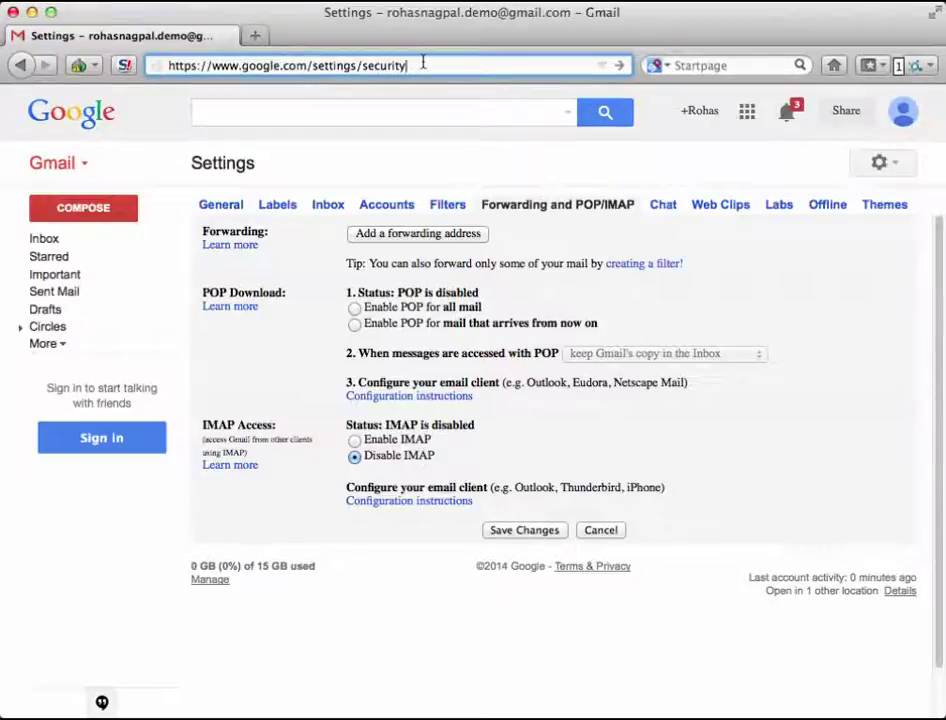
{"action": "key", "text": "Return"}
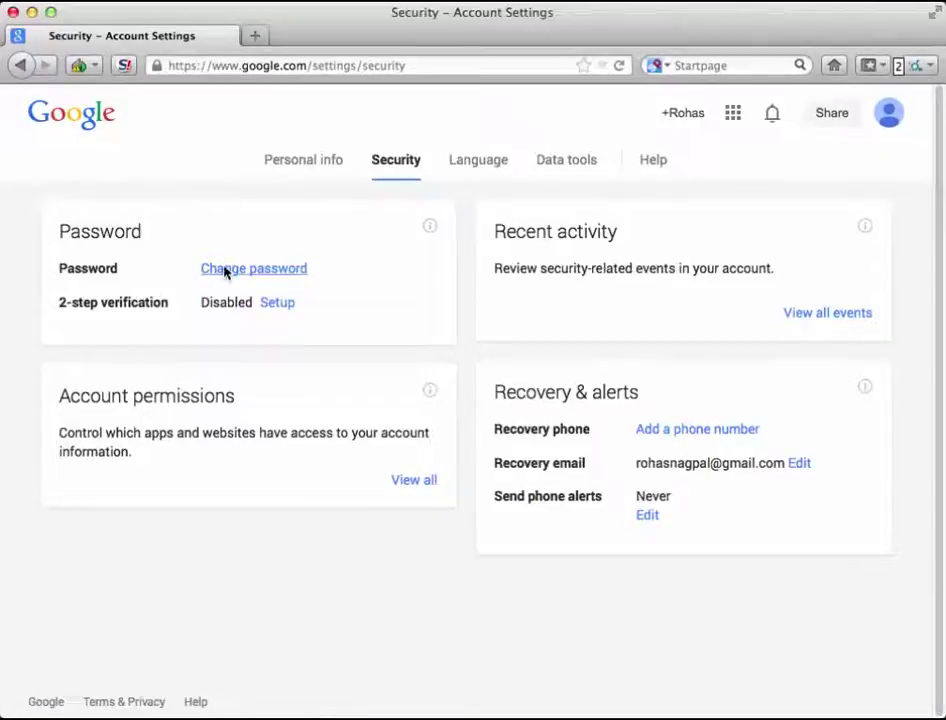
{"action": "left_click", "coordinate": [225, 270]}
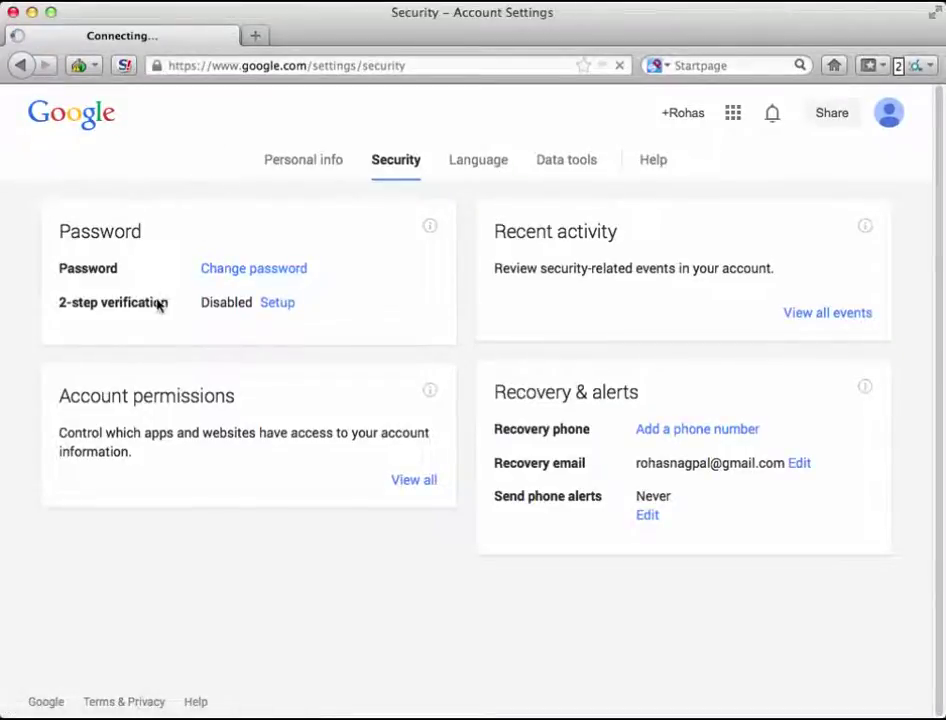
{"action": "triple_click", "coordinate": [141, 301]}
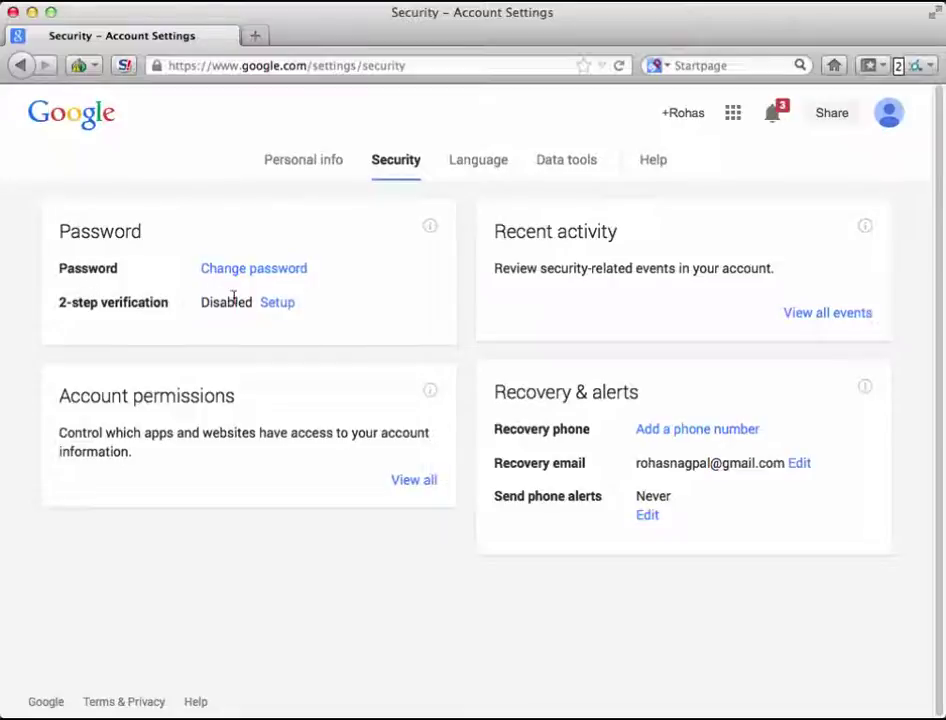
Step: Start 2-step verification setup, paste the phone number, and choose Text message (SMS) for codes
{"action": "left_click", "coordinate": [278, 304]}
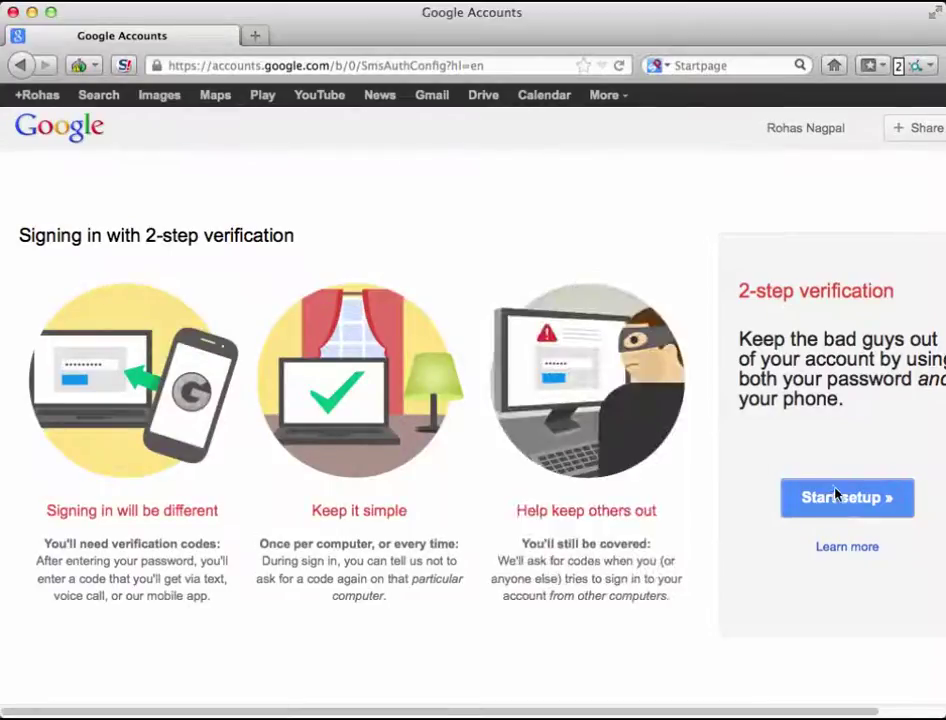
{"action": "left_click", "coordinate": [834, 496]}
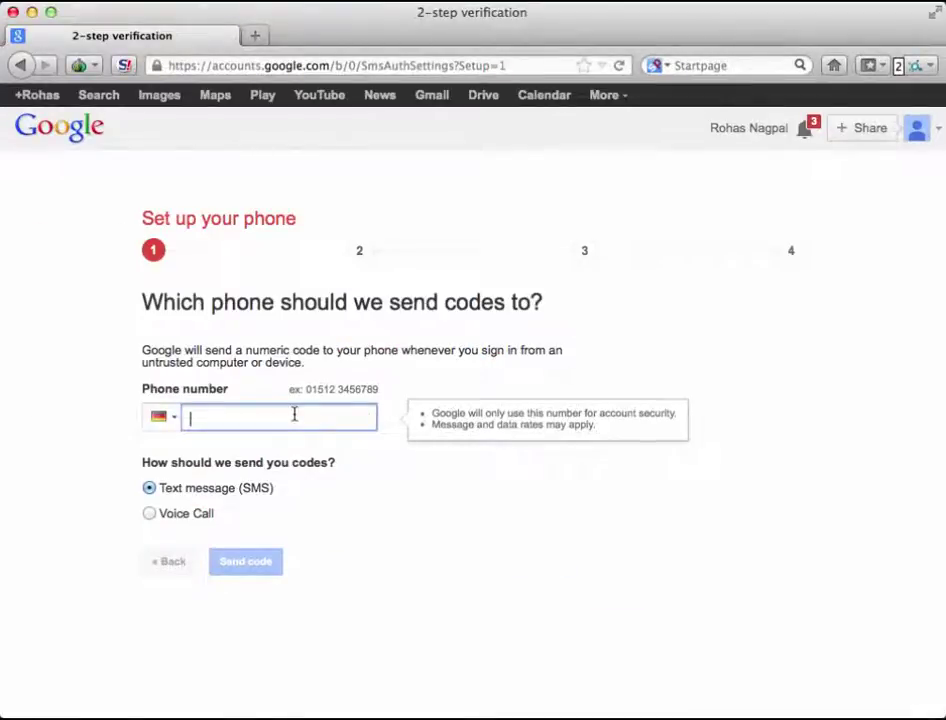
{"action": "key", "text": "super+v"}
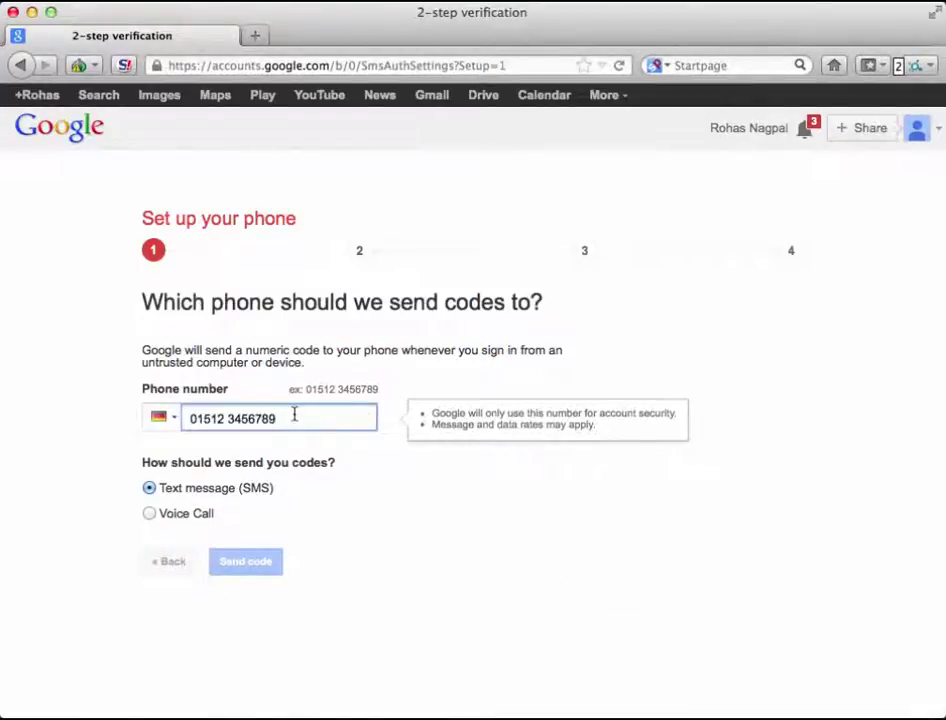
{"action": "left_click", "coordinate": [361, 471]}
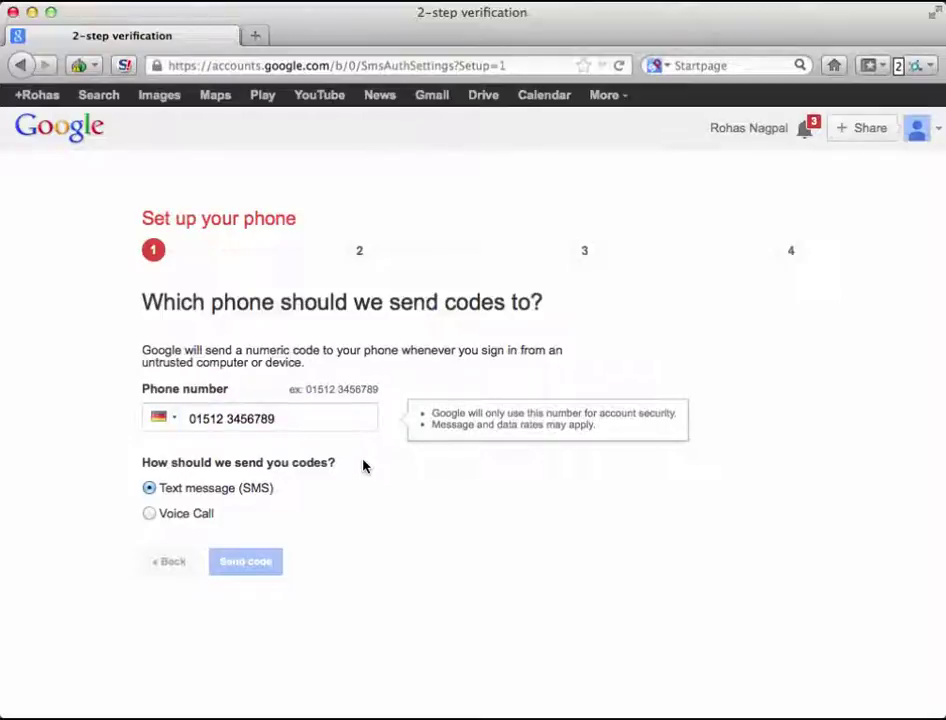
{"action": "left_click", "coordinate": [149, 513]}
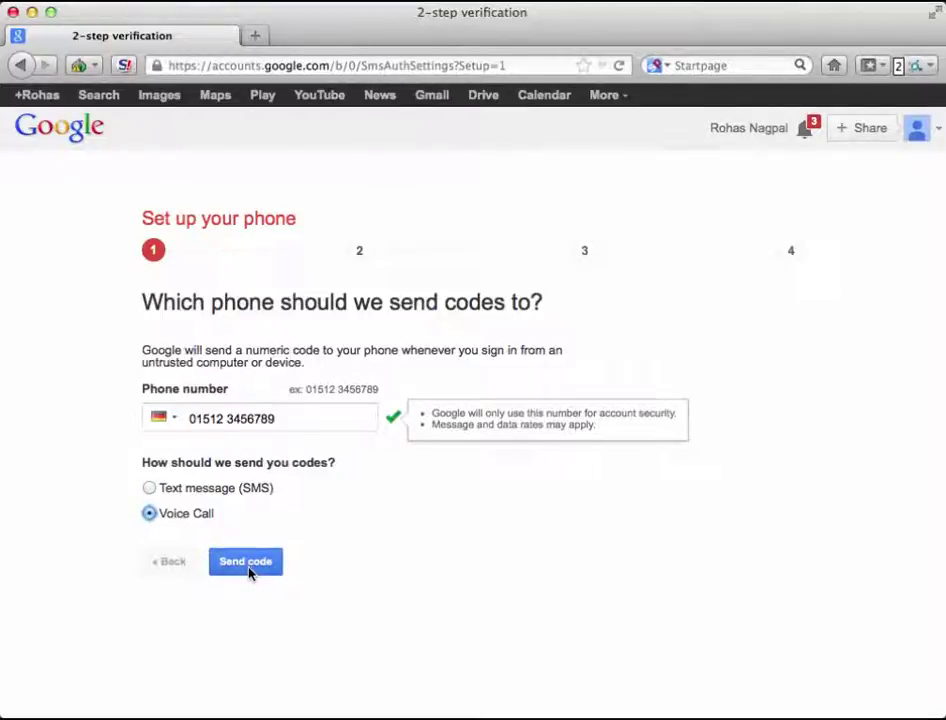
{"action": "left_click", "coordinate": [150, 492]}
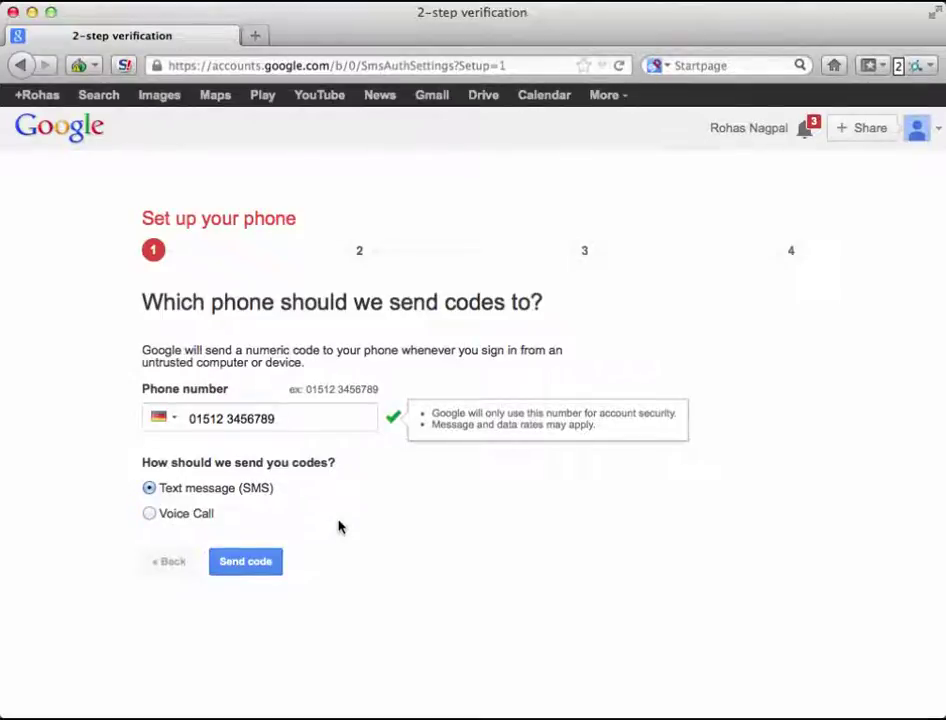
Step: Send the code to the phone, then enter the received verification code and verify it
{"action": "key", "text": "Return"}
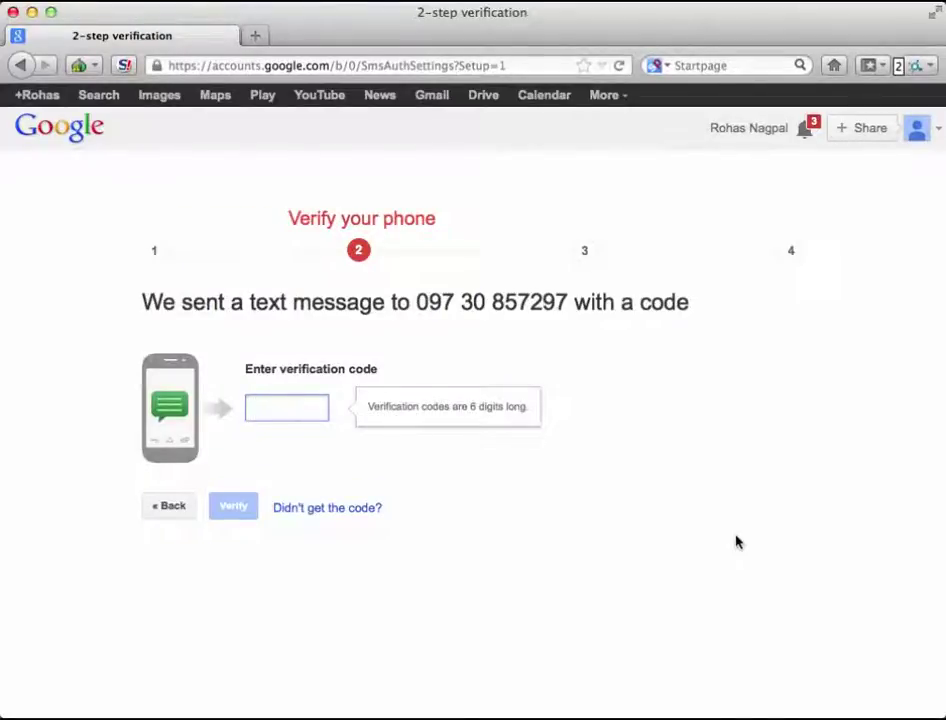
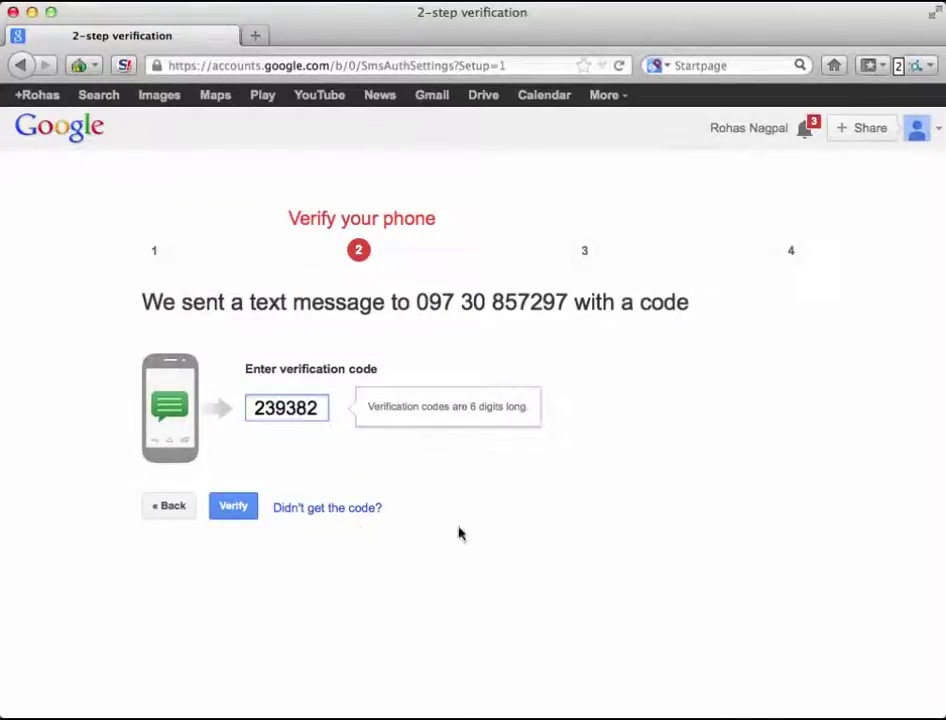
{"action": "left_click", "coordinate": [241, 508]}
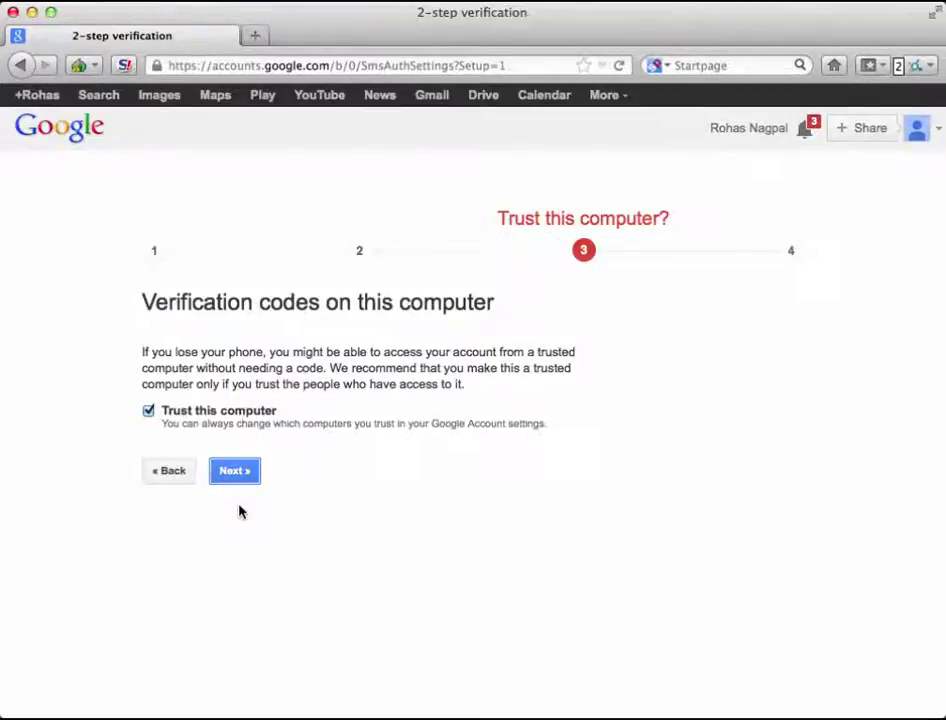
Step: Decline to trust this computer and turn 2-step verification on
{"action": "left_click", "coordinate": [148, 412]}
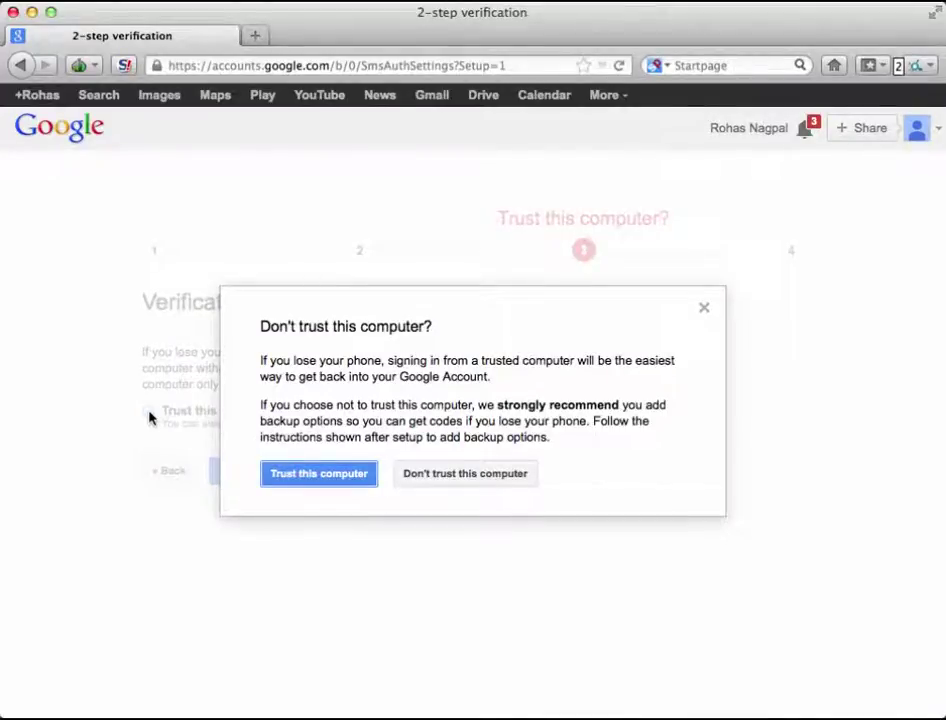
{"action": "left_click", "coordinate": [437, 476]}
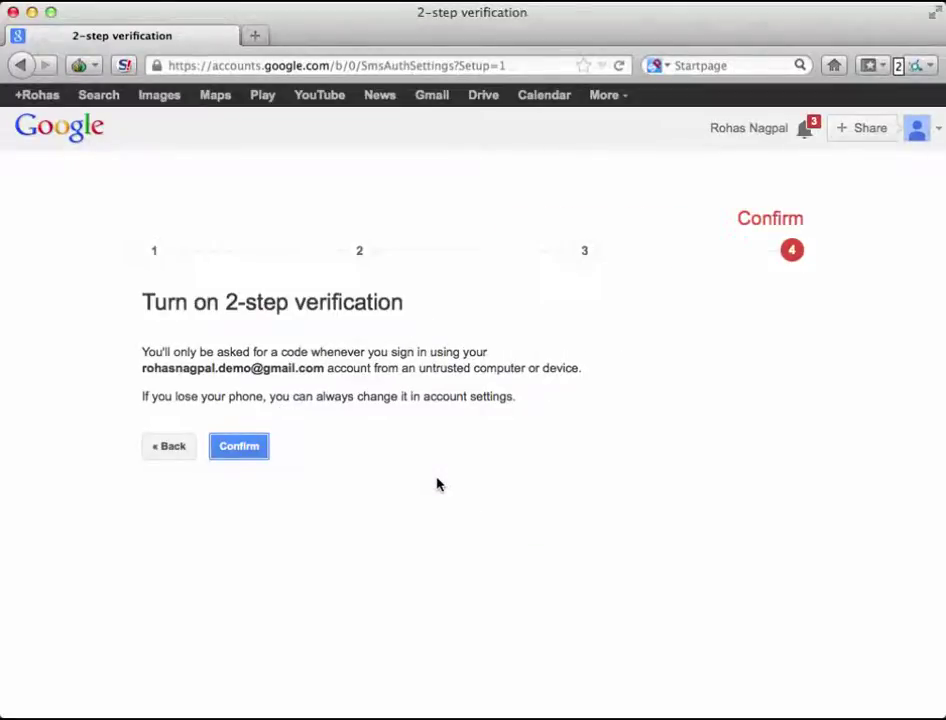
{"action": "left_click", "coordinate": [229, 447]}
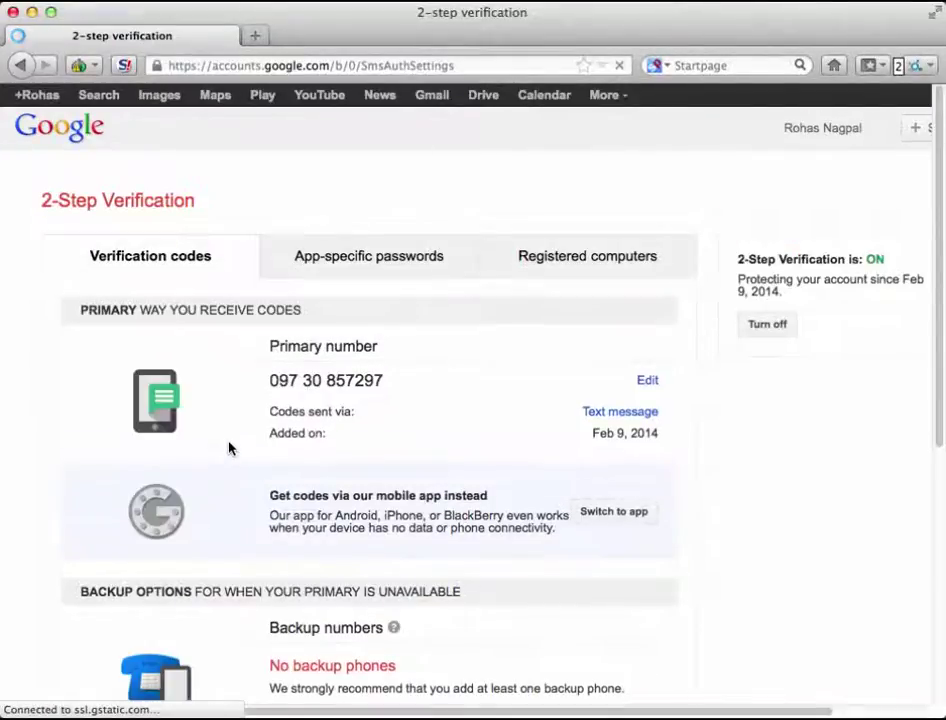
{"action": "scroll", "coordinate": [229, 447], "scroll_direction": "down", "scroll_amount": 3}
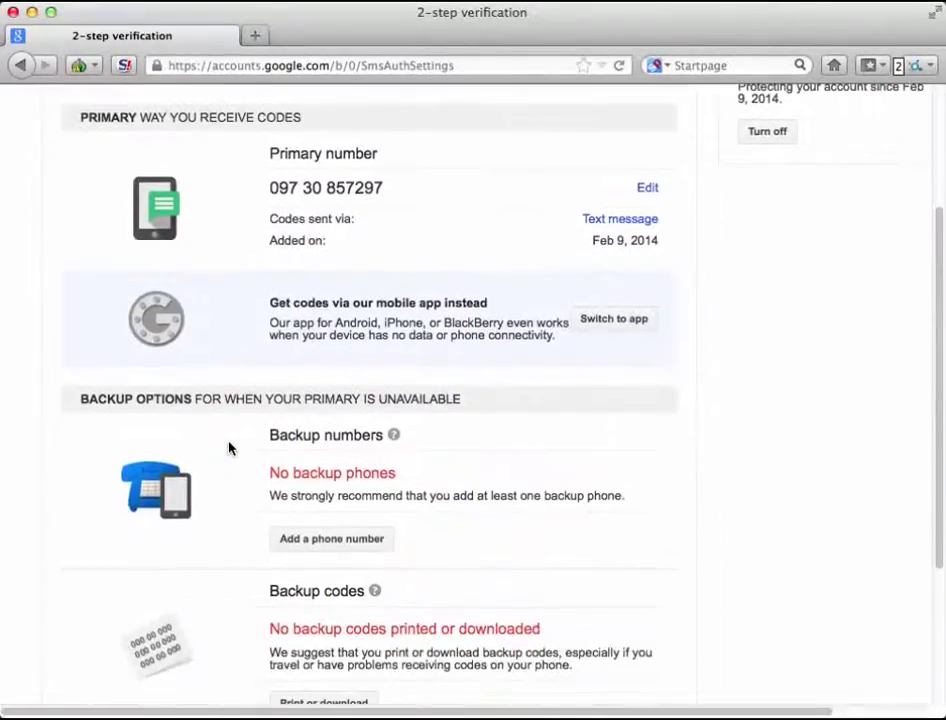
{"action": "scroll", "coordinate": [228, 448], "scroll_direction": "down", "scroll_amount": 3}
{"action": "scroll", "coordinate": [228, 448], "scroll_direction": "up", "scroll_amount": 2}
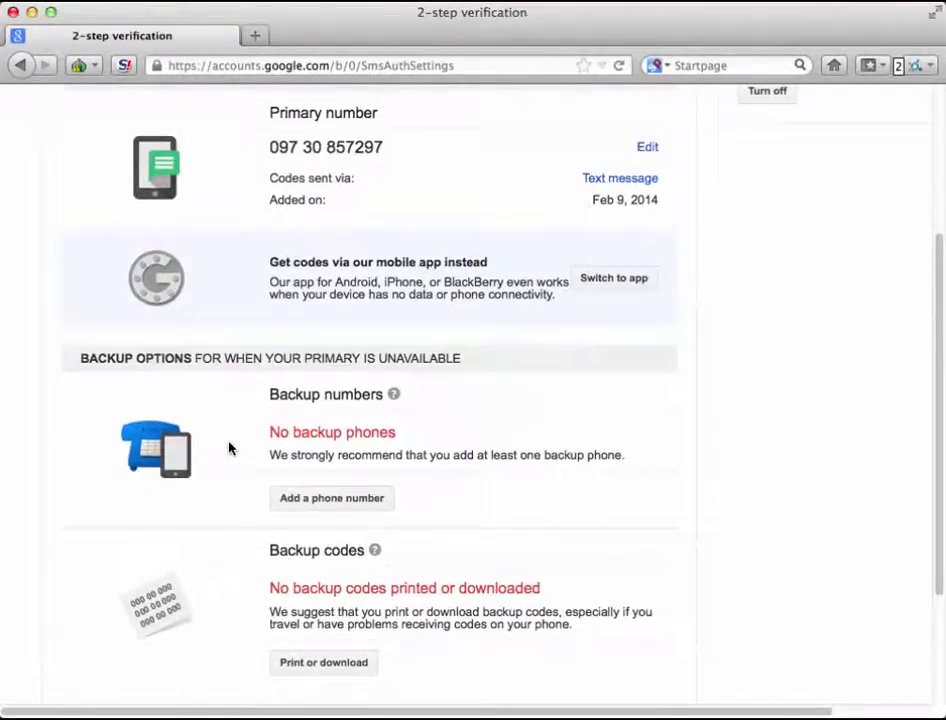
{"action": "scroll", "coordinate": [230, 446], "scroll_direction": "down", "scroll_amount": 2}
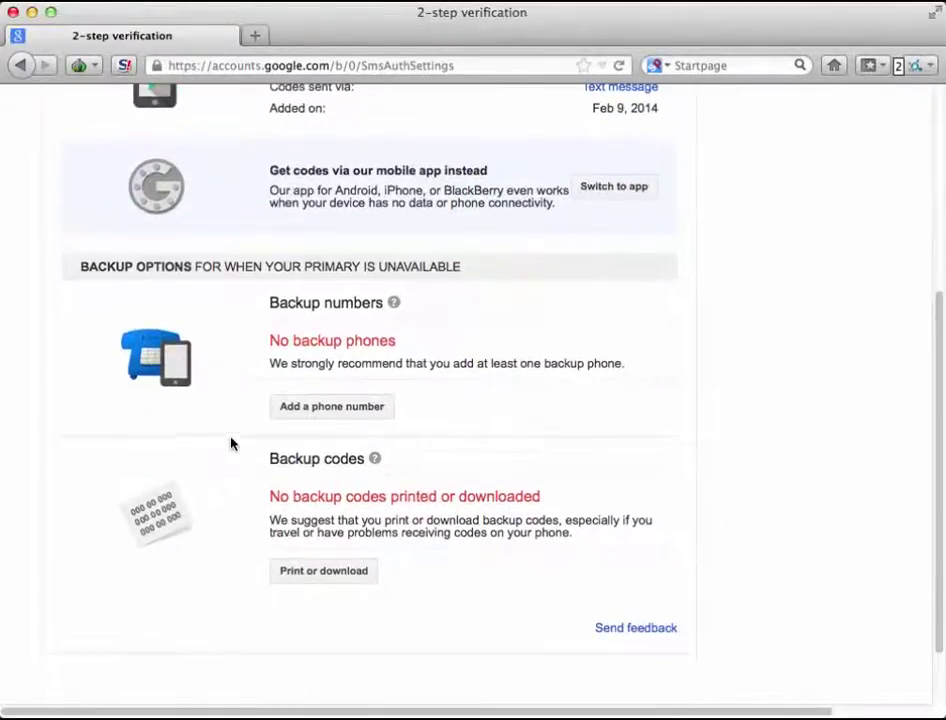
{"action": "triple_click", "coordinate": [328, 363]}
{"action": "left_click", "coordinate": [328, 363]}
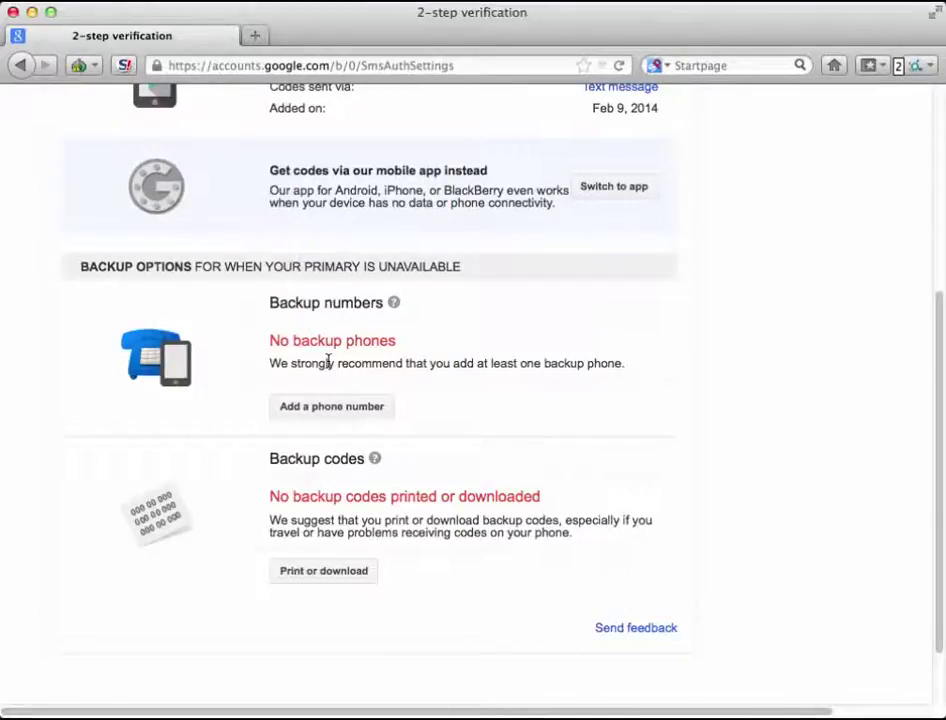
{"action": "scroll", "coordinate": [328, 363], "scroll_direction": "down", "scroll_amount": 1}
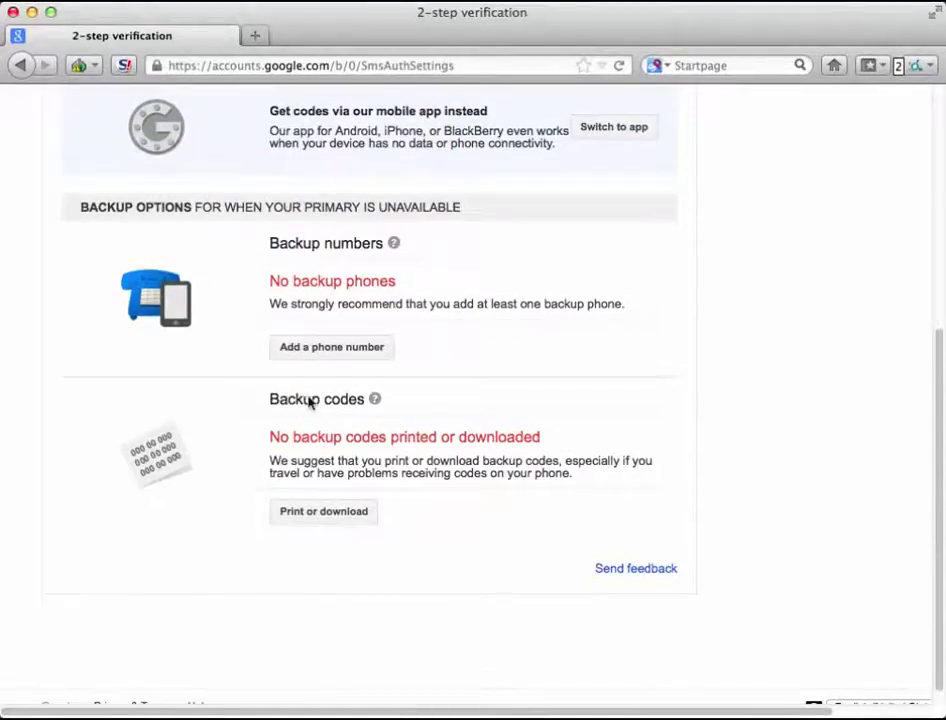
Step: Generate ten printable backup codes in a new tab, then return to the 2-Step Verification settings
{"action": "left_click", "coordinate": [323, 511]}
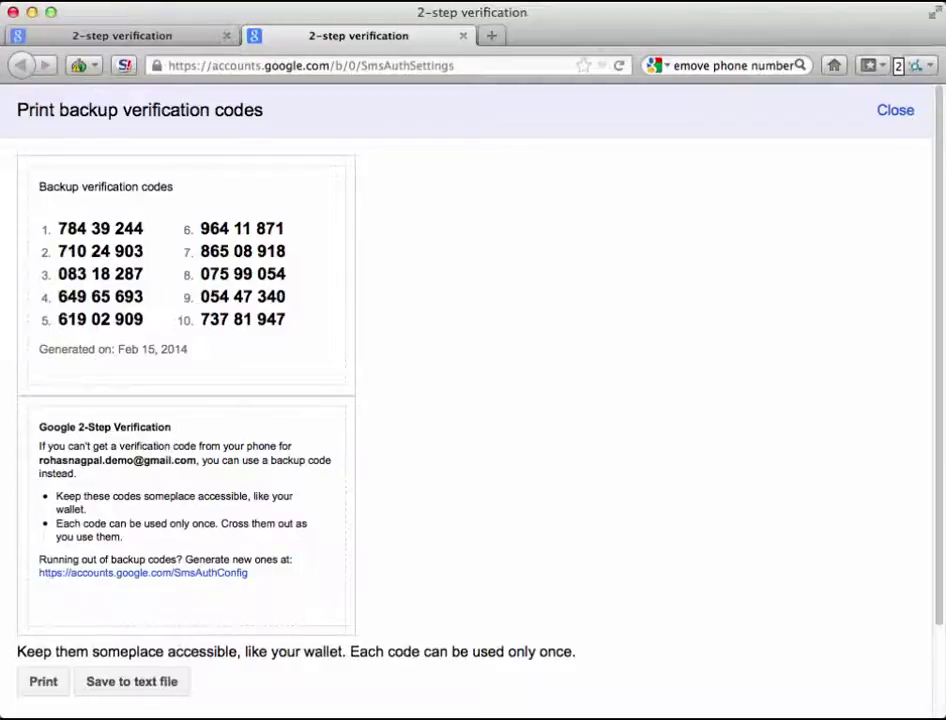
{"action": "key", "text": "ctrl+shift+Tab"}
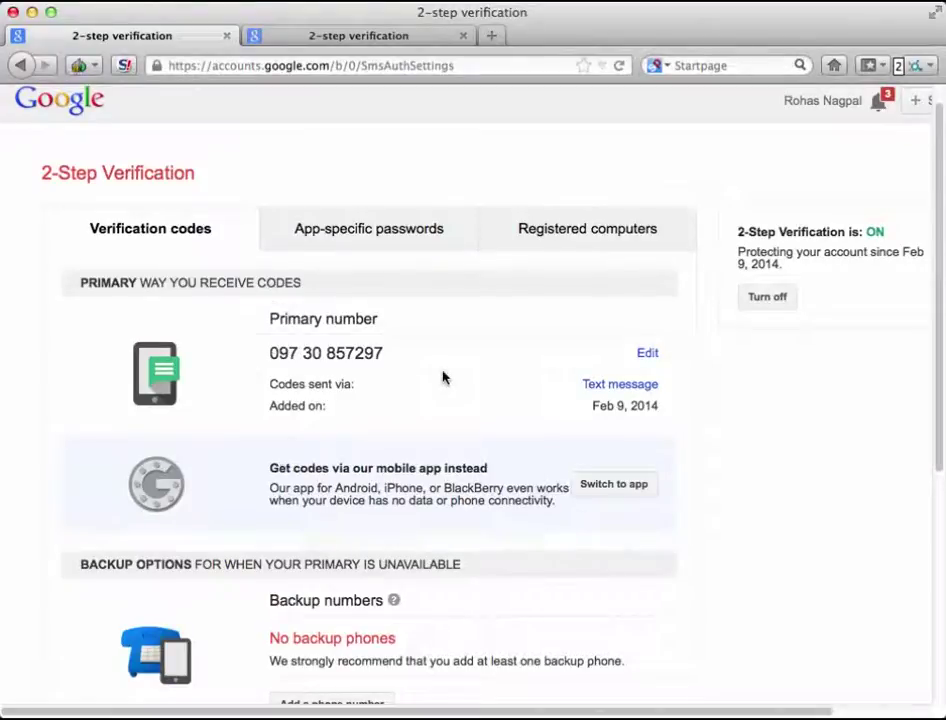
Step: View App-specific passwords, then Registered computers, highlighting its 'This computer is not registered' and 'Other registered computers' headings
{"action": "left_click", "coordinate": [383, 243]}
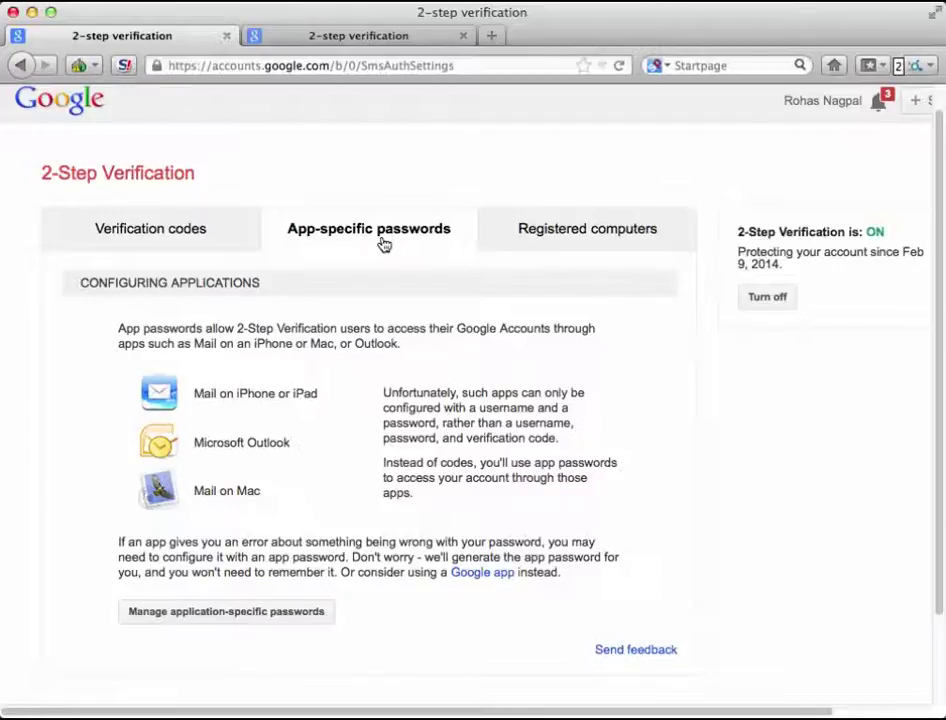
{"action": "left_click", "coordinate": [553, 230]}
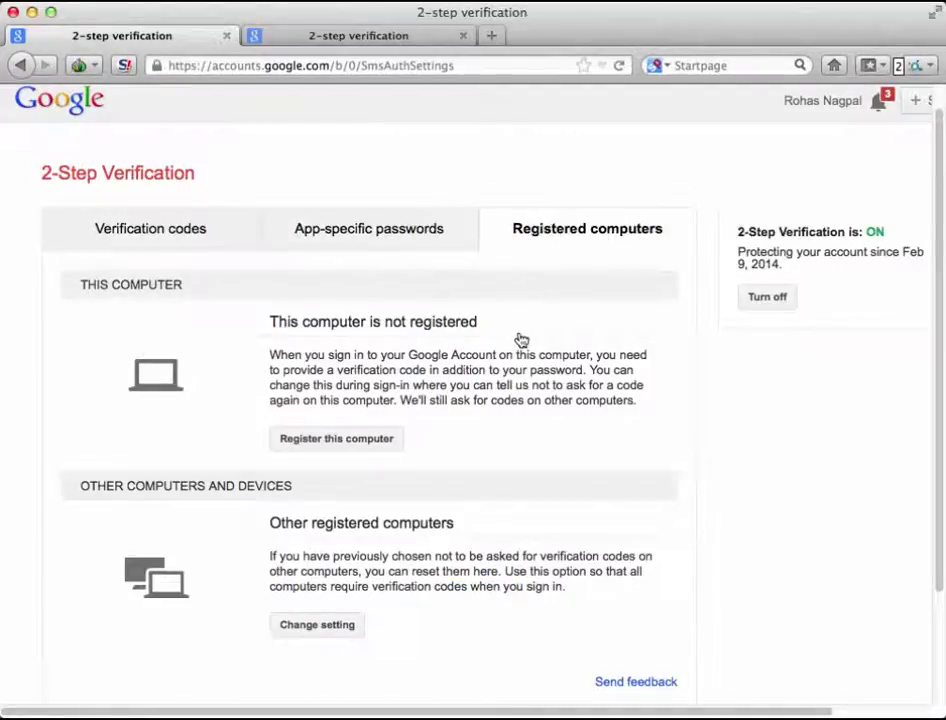
{"action": "scroll", "coordinate": [385, 251], "scroll_direction": "down", "scroll_amount": 2}
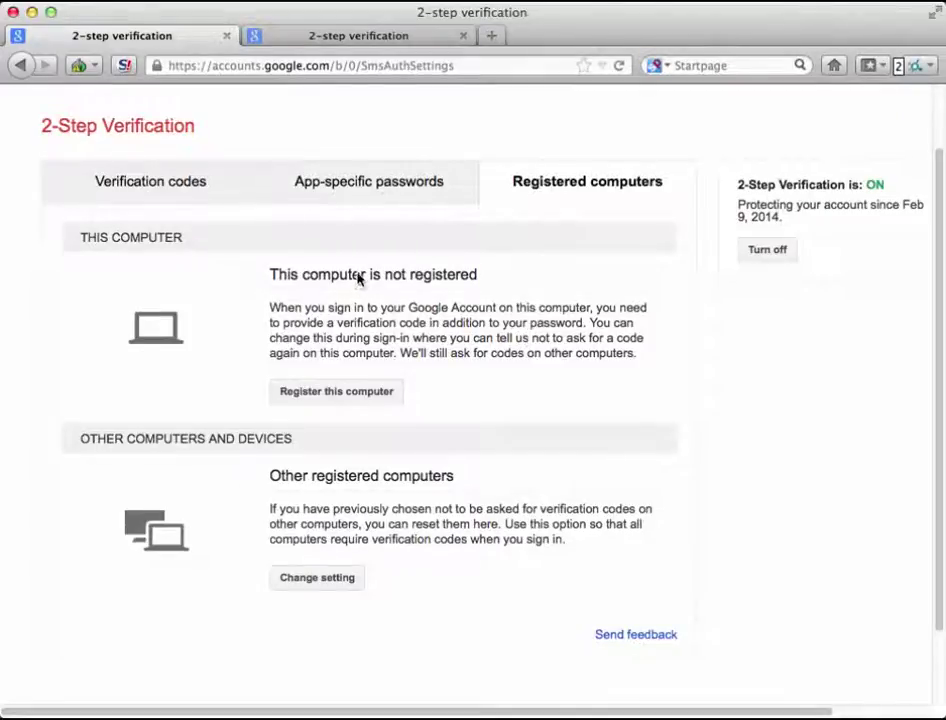
{"action": "triple_click", "coordinate": [361, 274]}
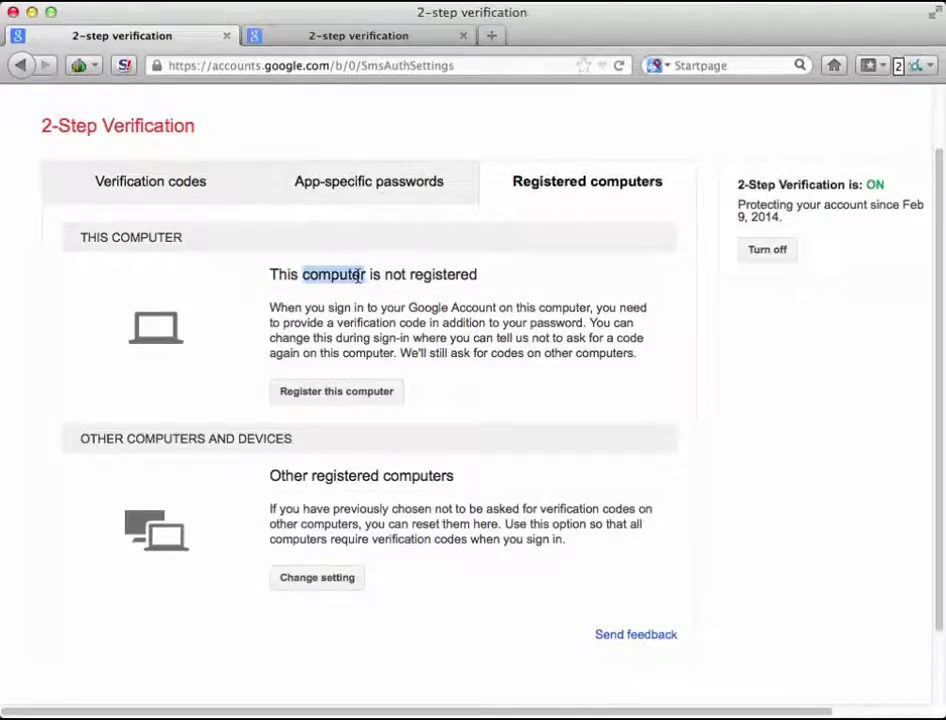
{"action": "triple_click", "coordinate": [336, 476]}
{"action": "left_click", "coordinate": [336, 476]}
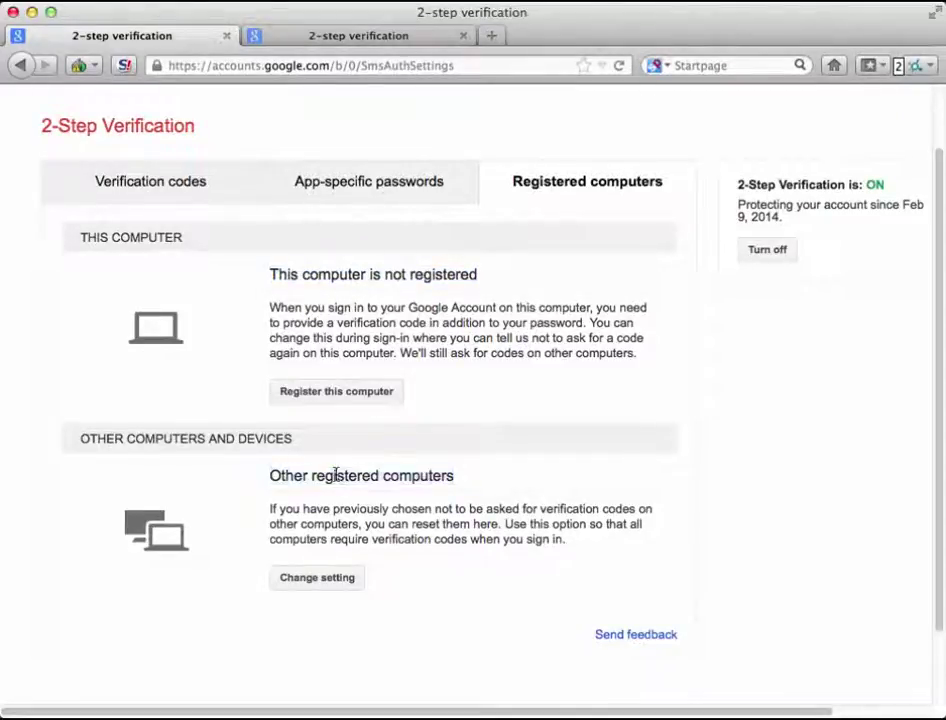